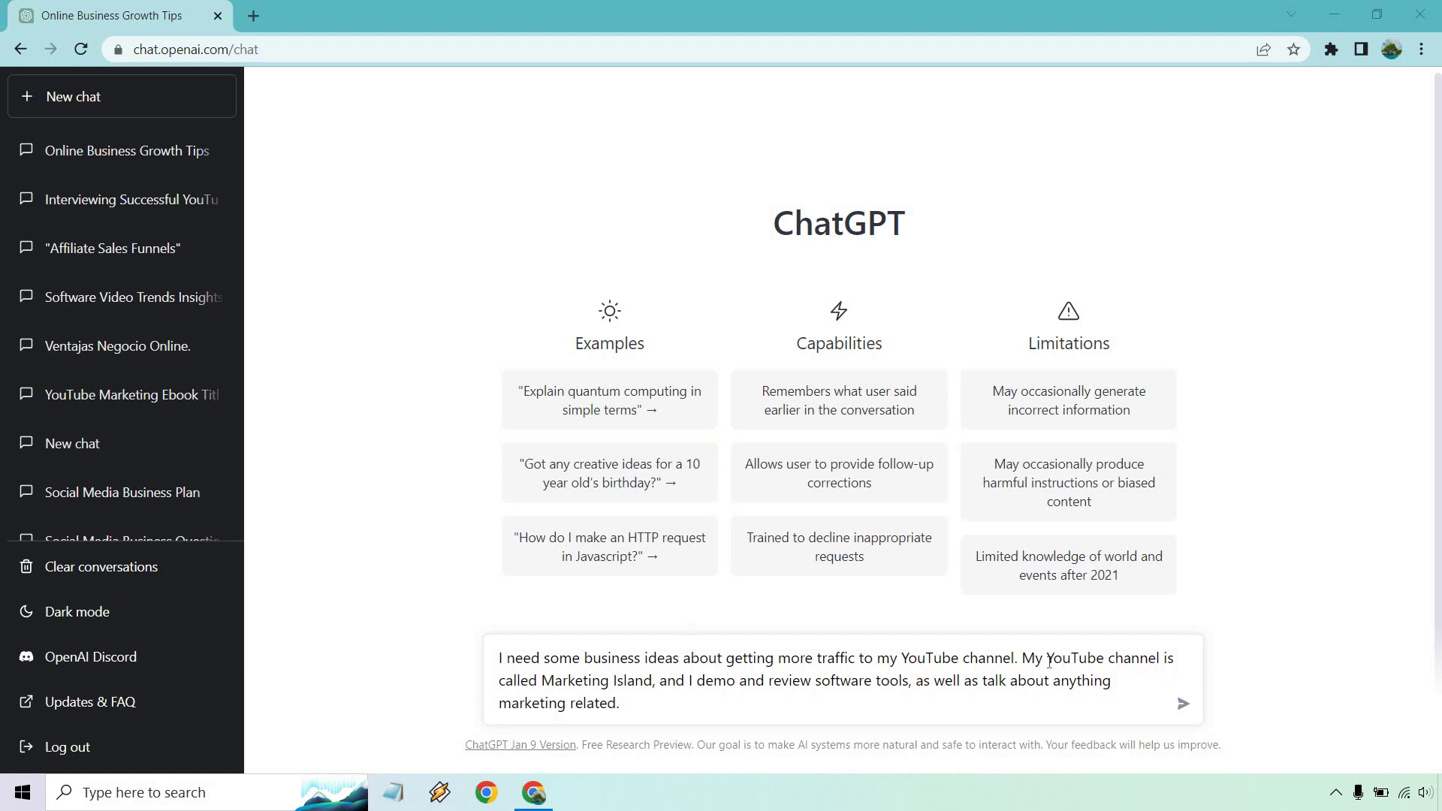
Submit the prepared prompt asking for business ideas to get more traffic to the Marketing Island YouTube channel.
drag(1018, 658, 436, 620)
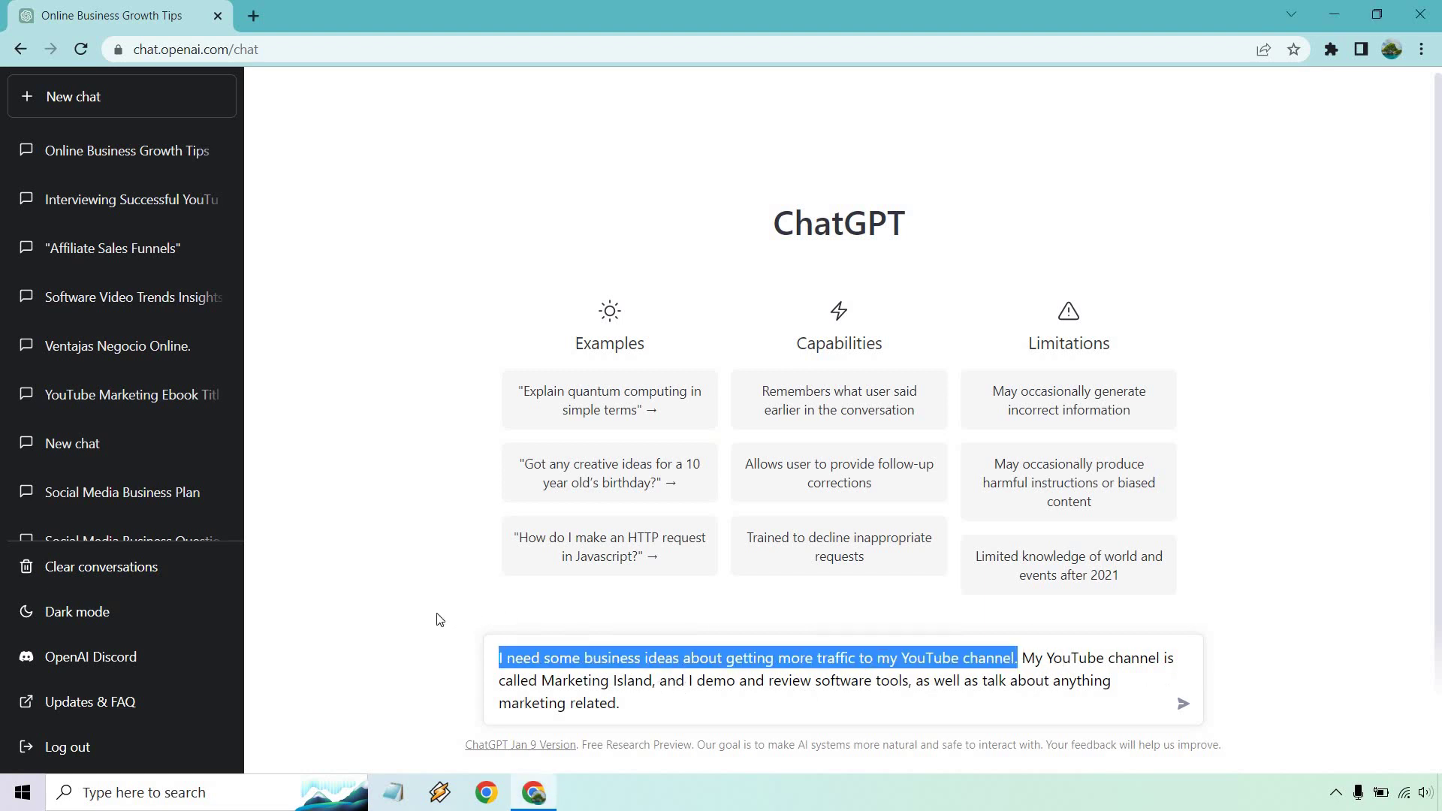
click(1349, 615)
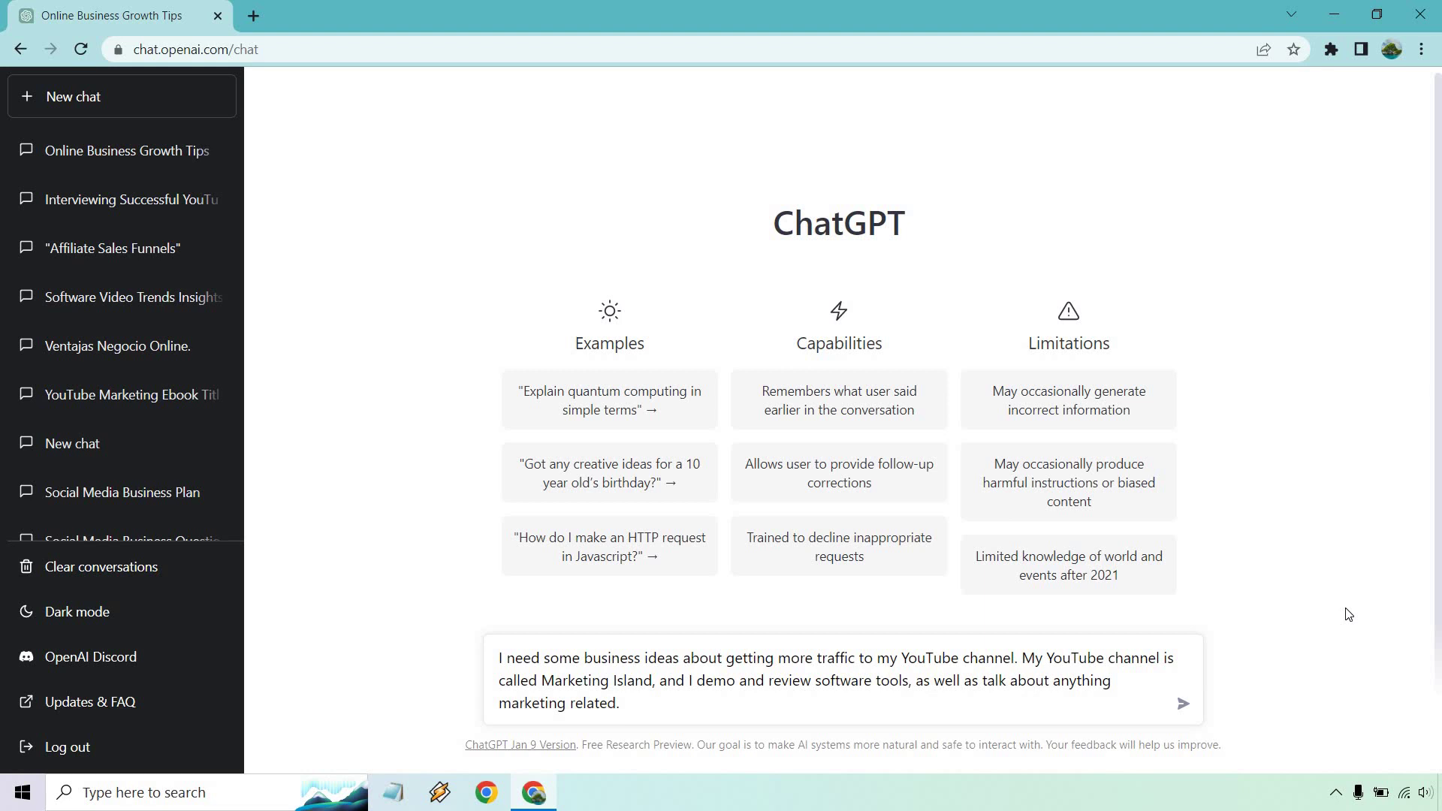
drag(1021, 659, 620, 704)
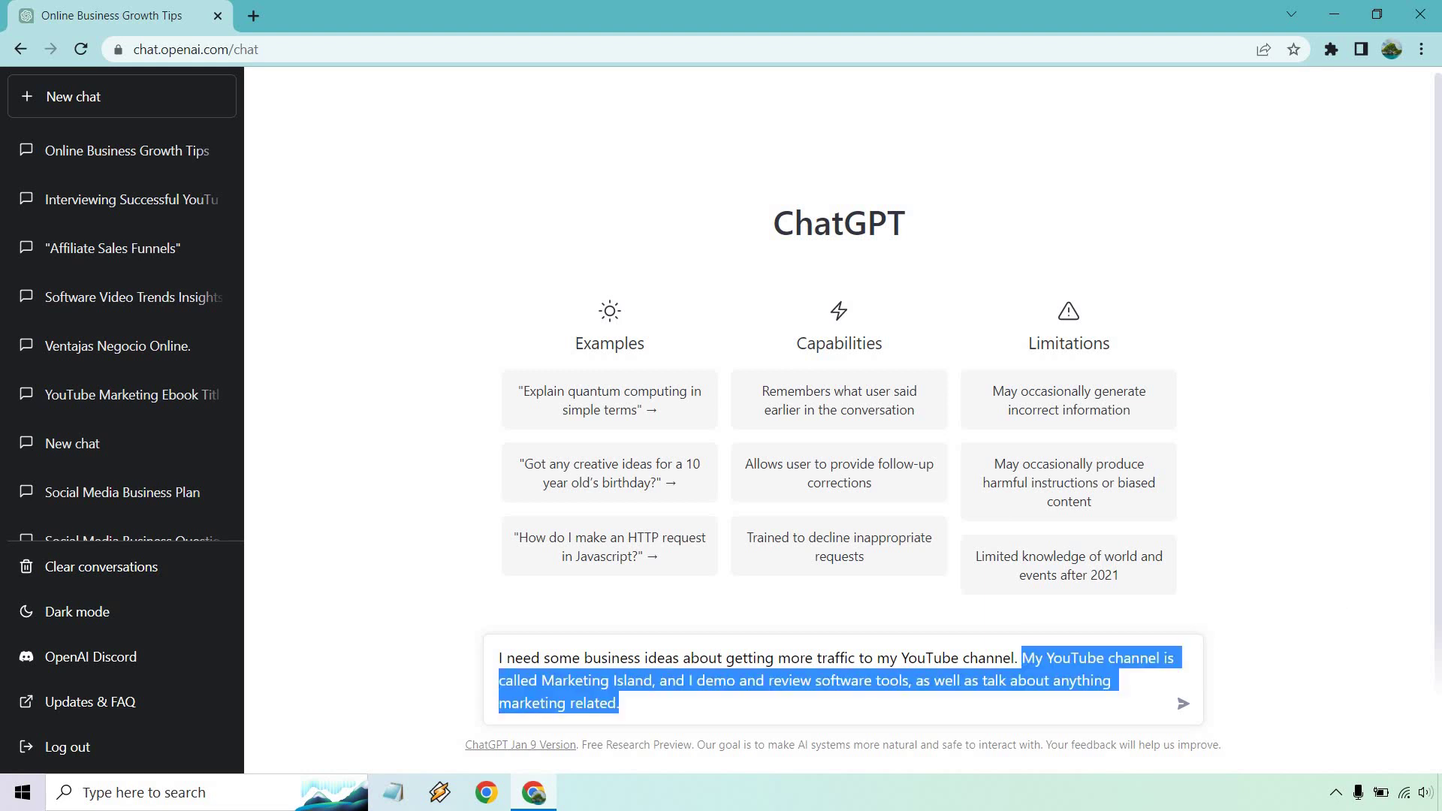
click(1340, 678)
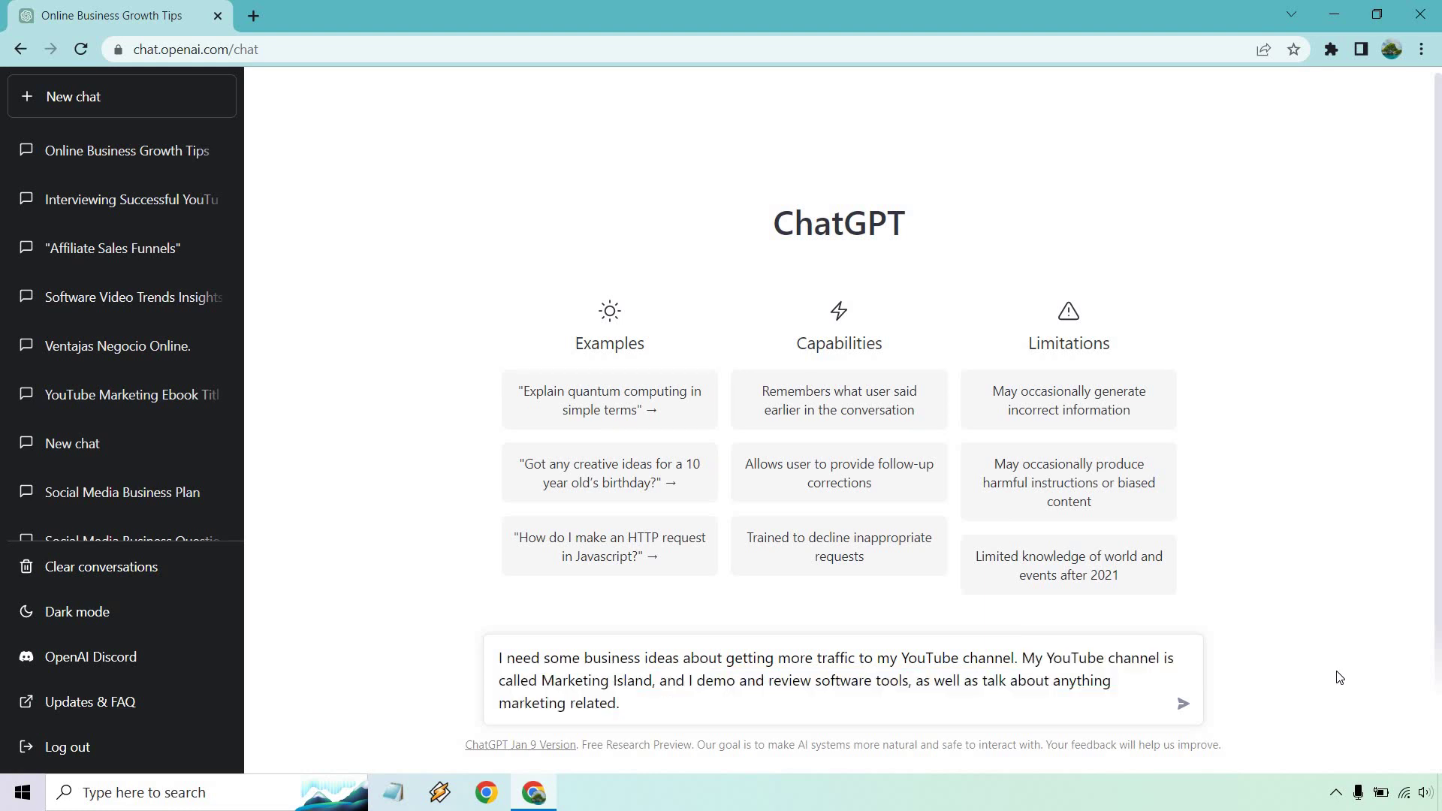
click(1183, 703)
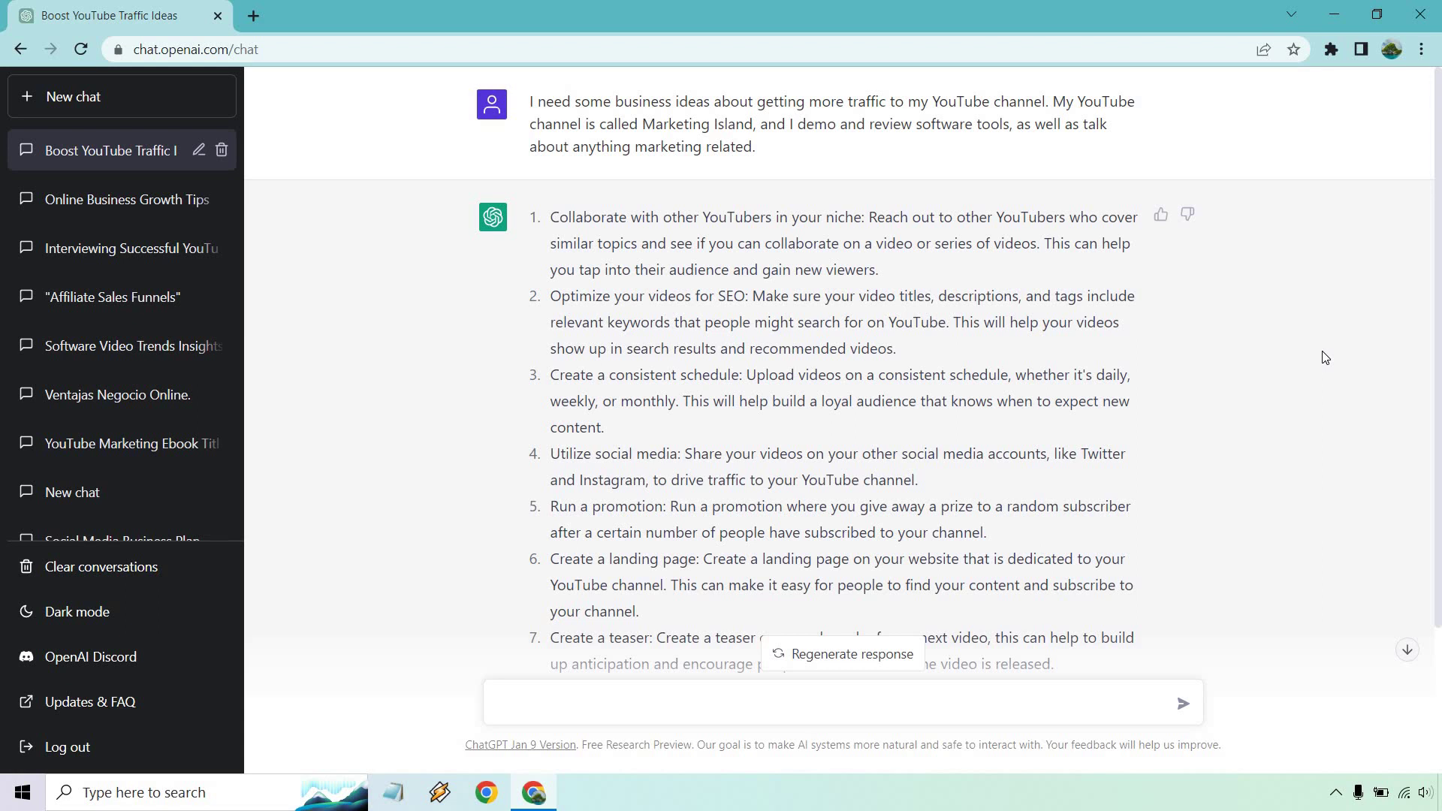
Review the traffic ideas and send a follow-up asking how to collaborate with other YouTubers to grow traffic, including some steps to take.
scroll(1326, 357, down, 1)
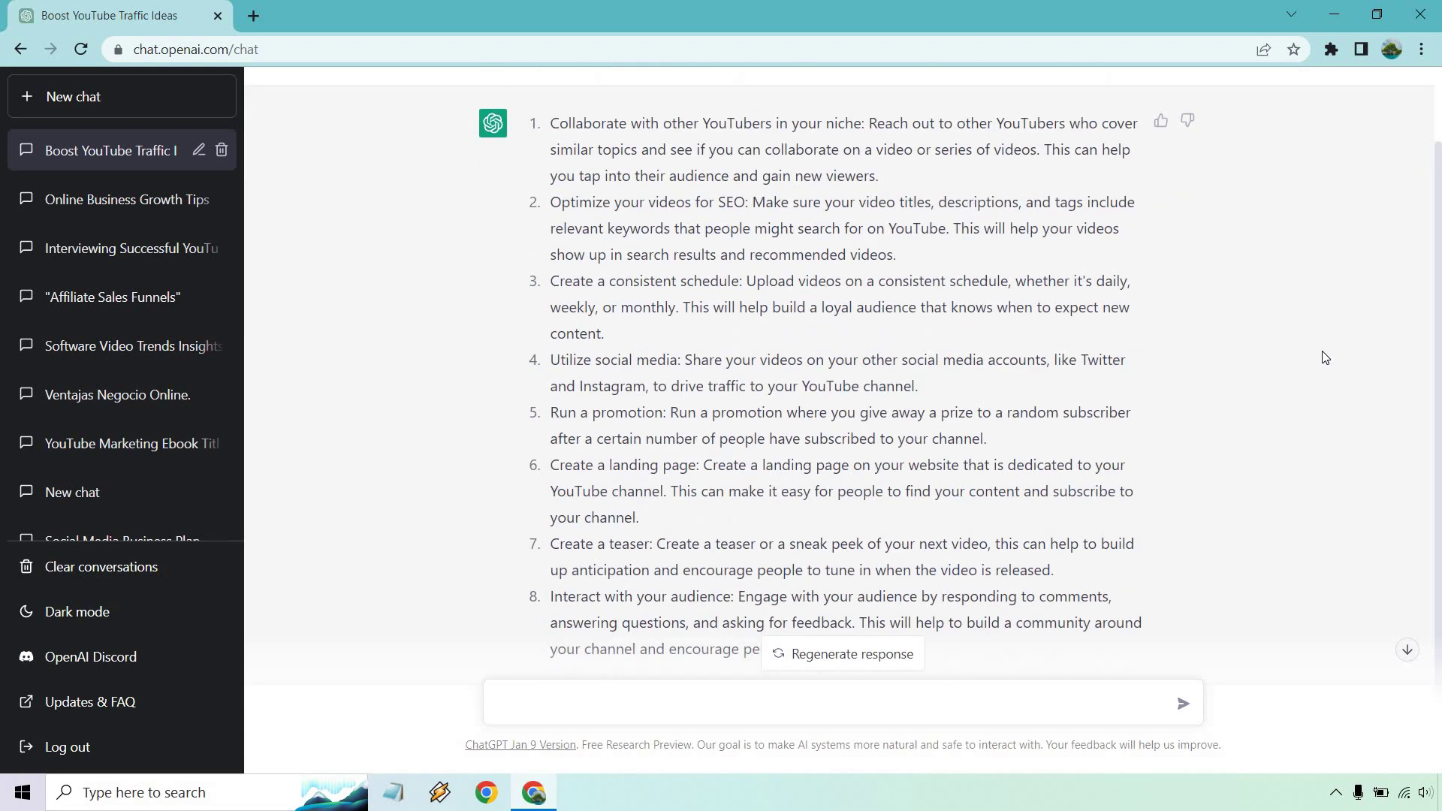
scroll(1326, 357, down, 1)
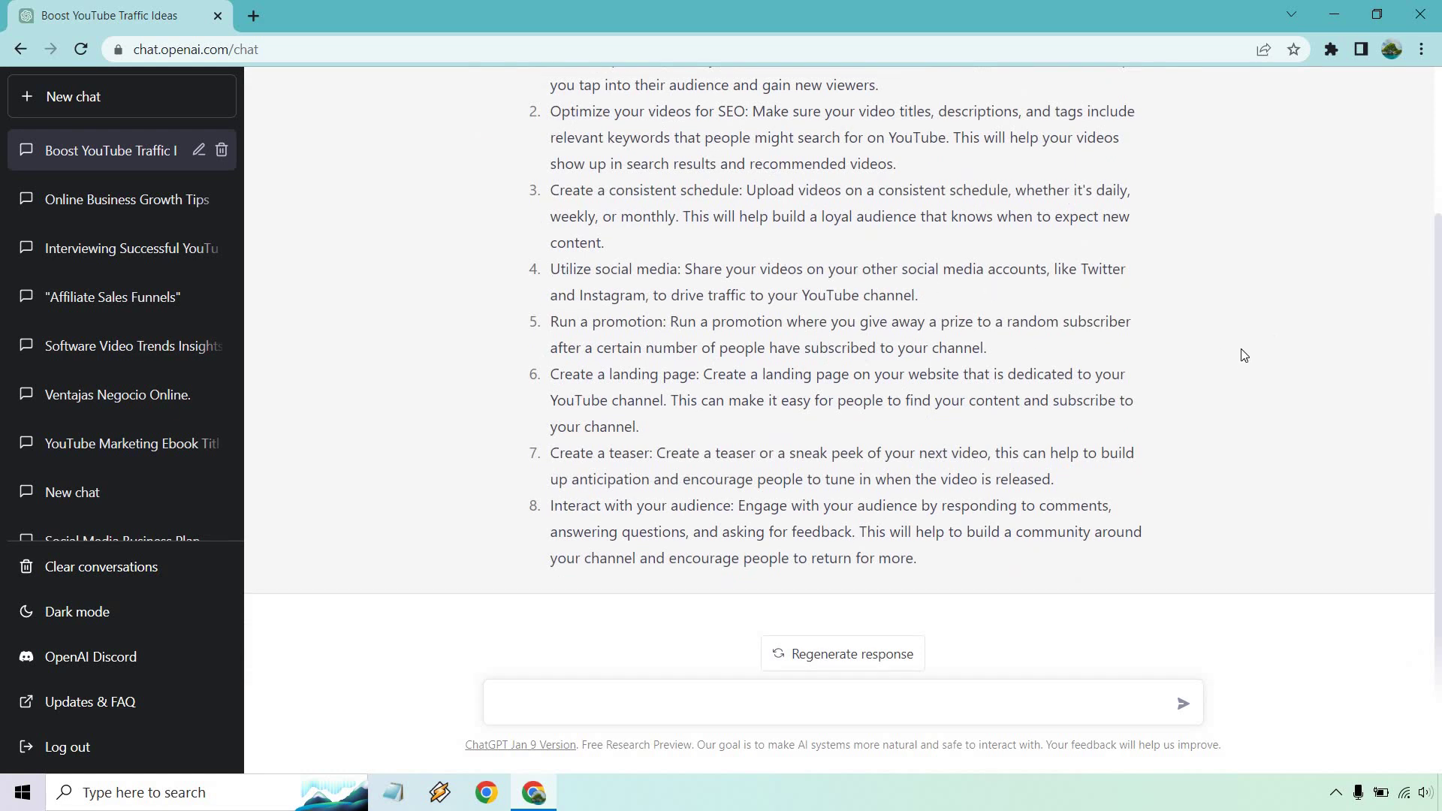
scroll(1276, 399, up, 2)
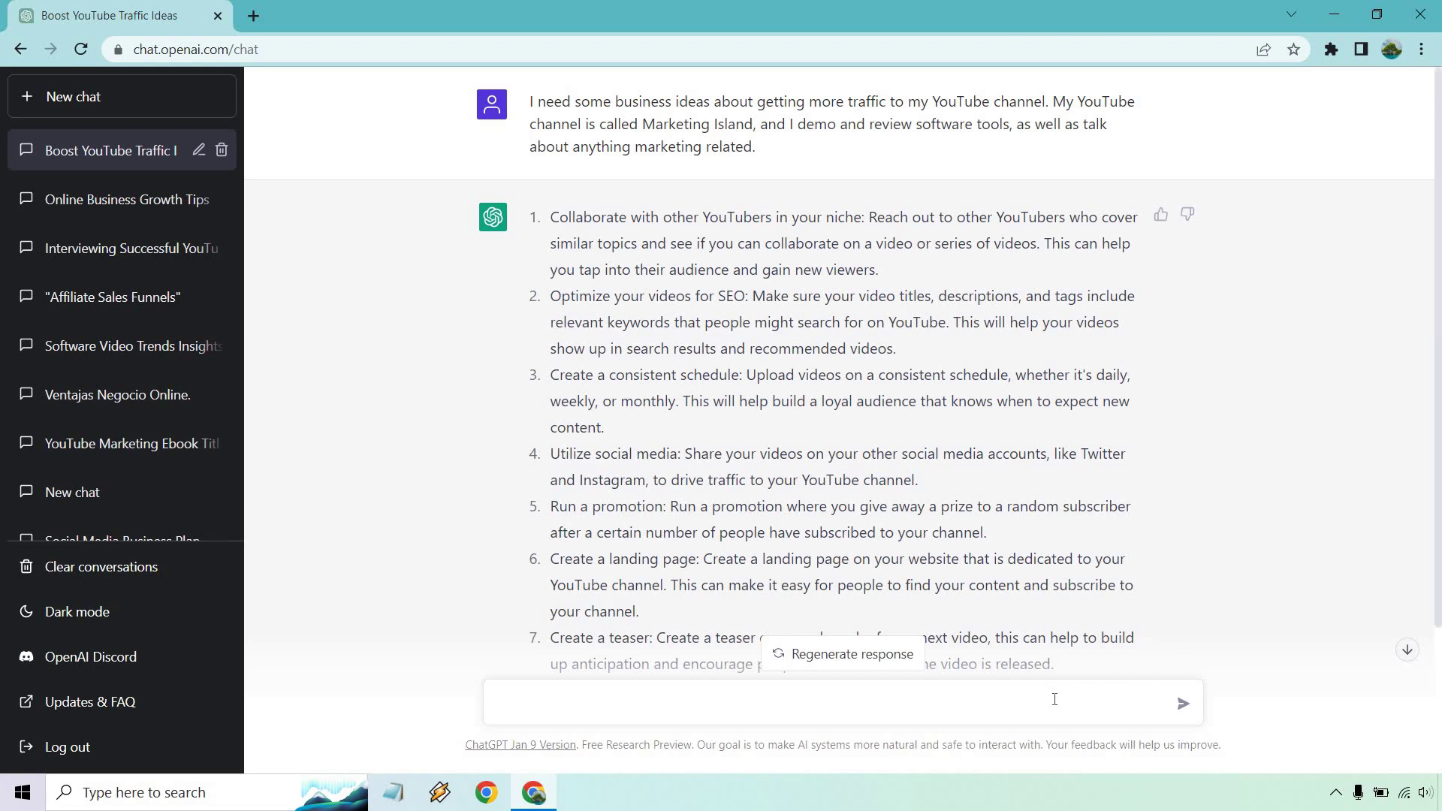
text(I'd like to collaborate with other YouTubers to grow my traffic. Please tell me about how I can do this, as well as some of the steps that I can take.)
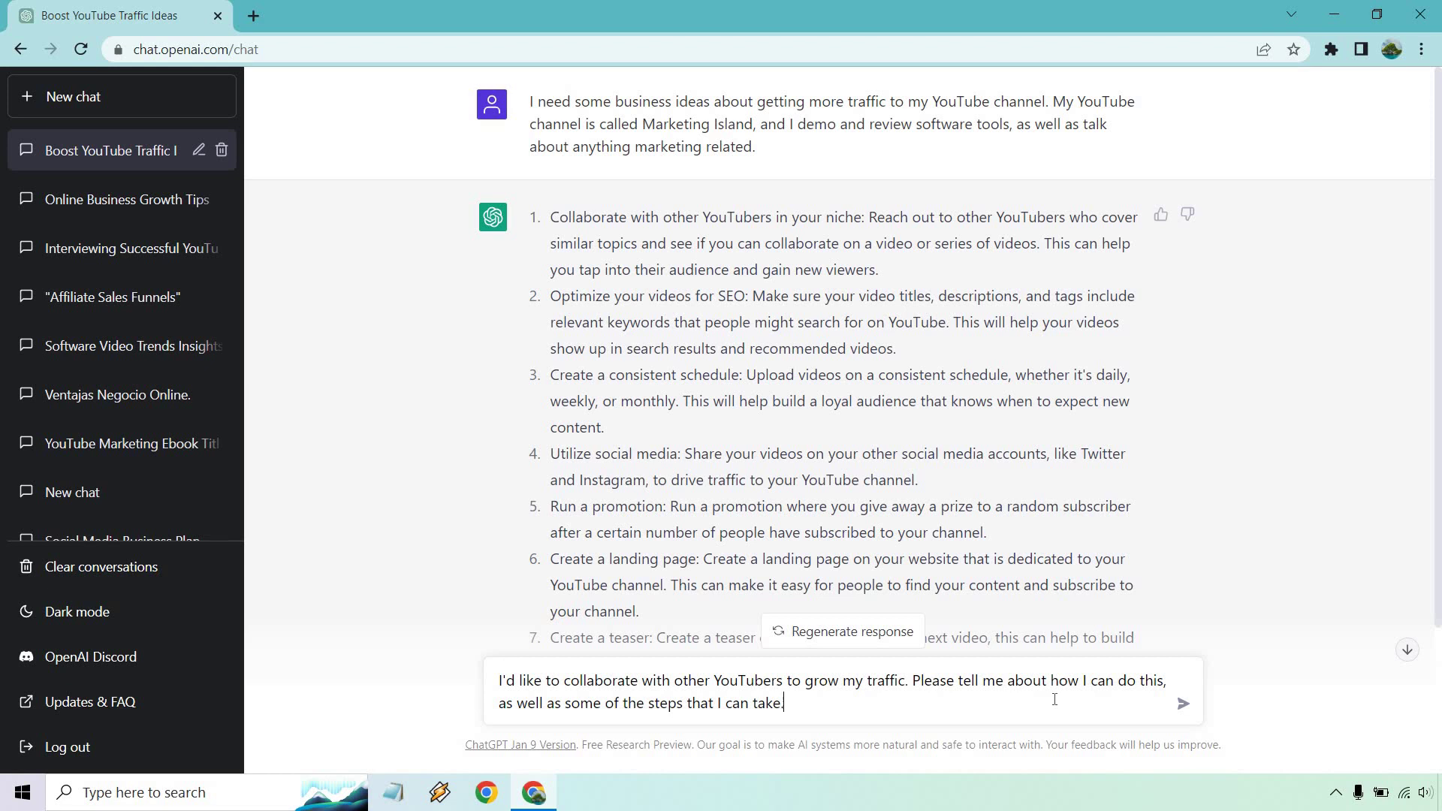
scroll(1211, 549, down, 3)
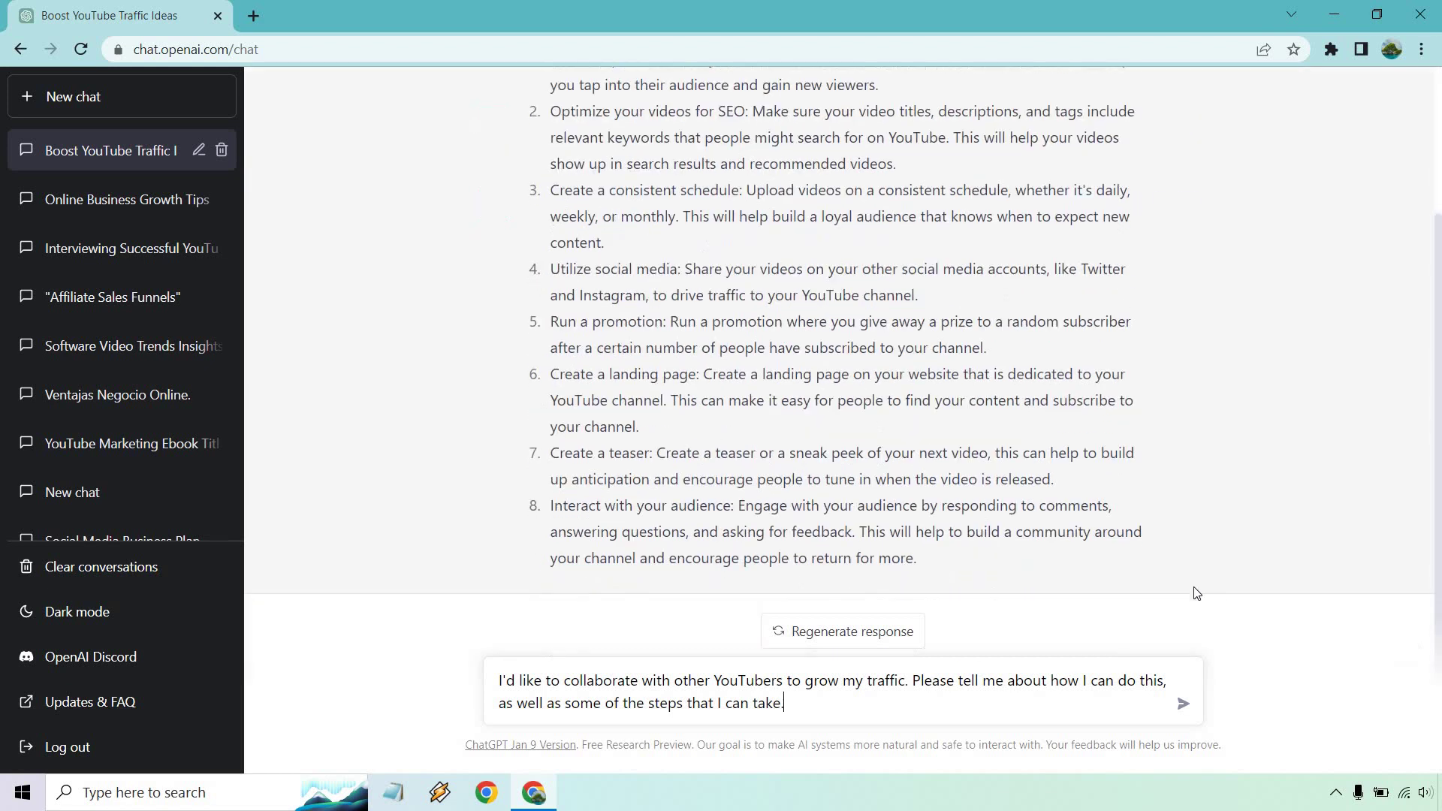
click(1185, 703)
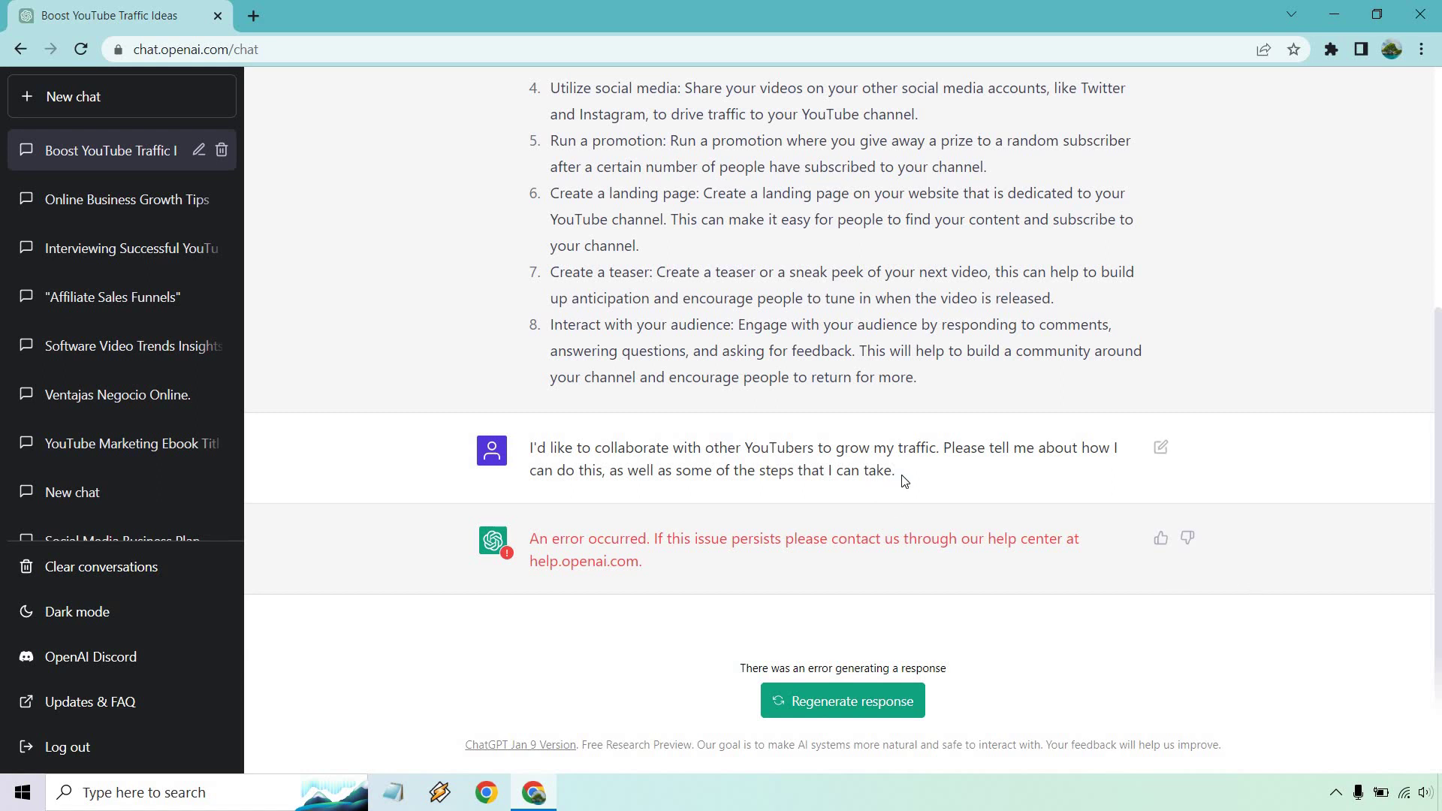
Copy the YouTuber collaboration question into a new chat and submit it.
drag(895, 470, 530, 448)
key(ctrl+c)
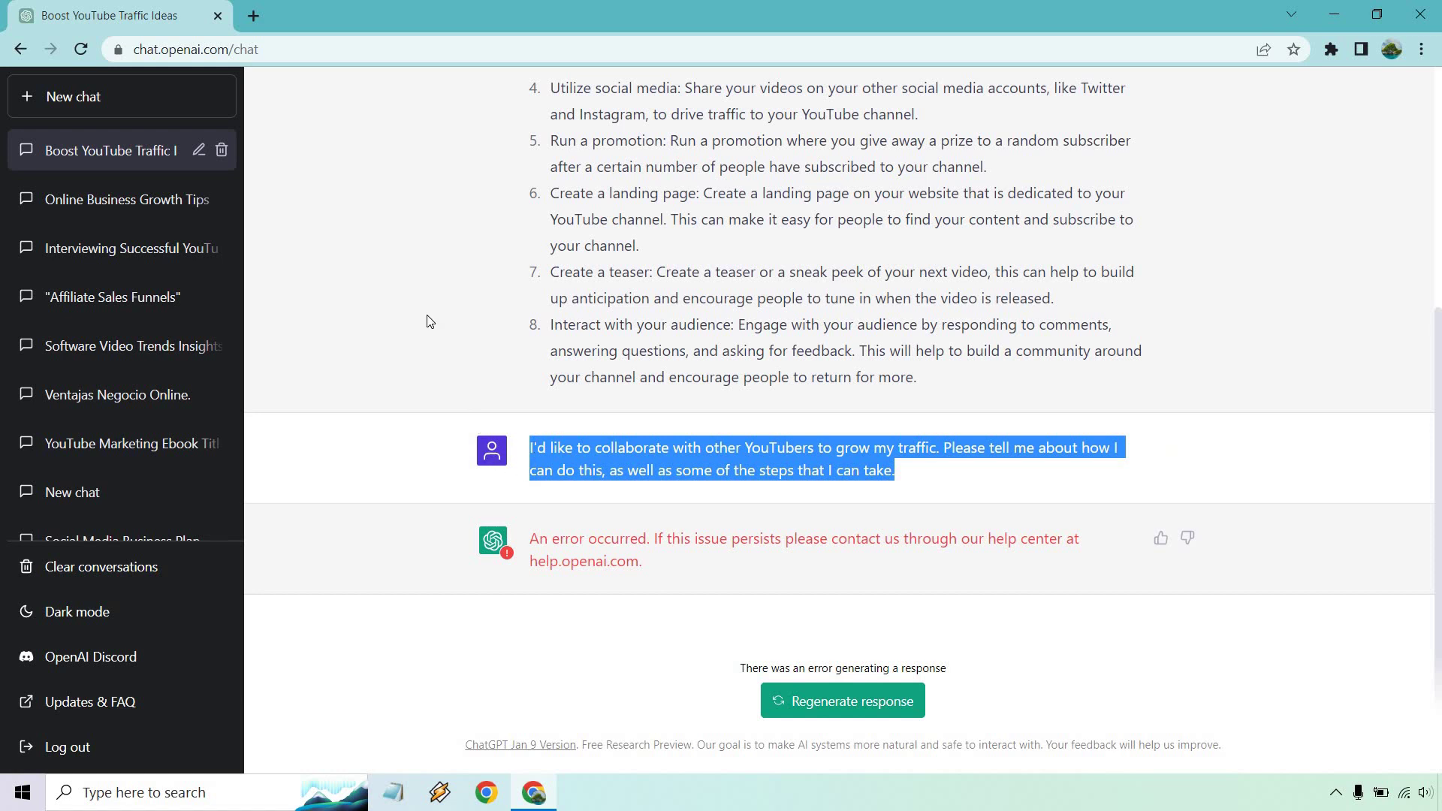
click(128, 94)
key(ctrl+v)
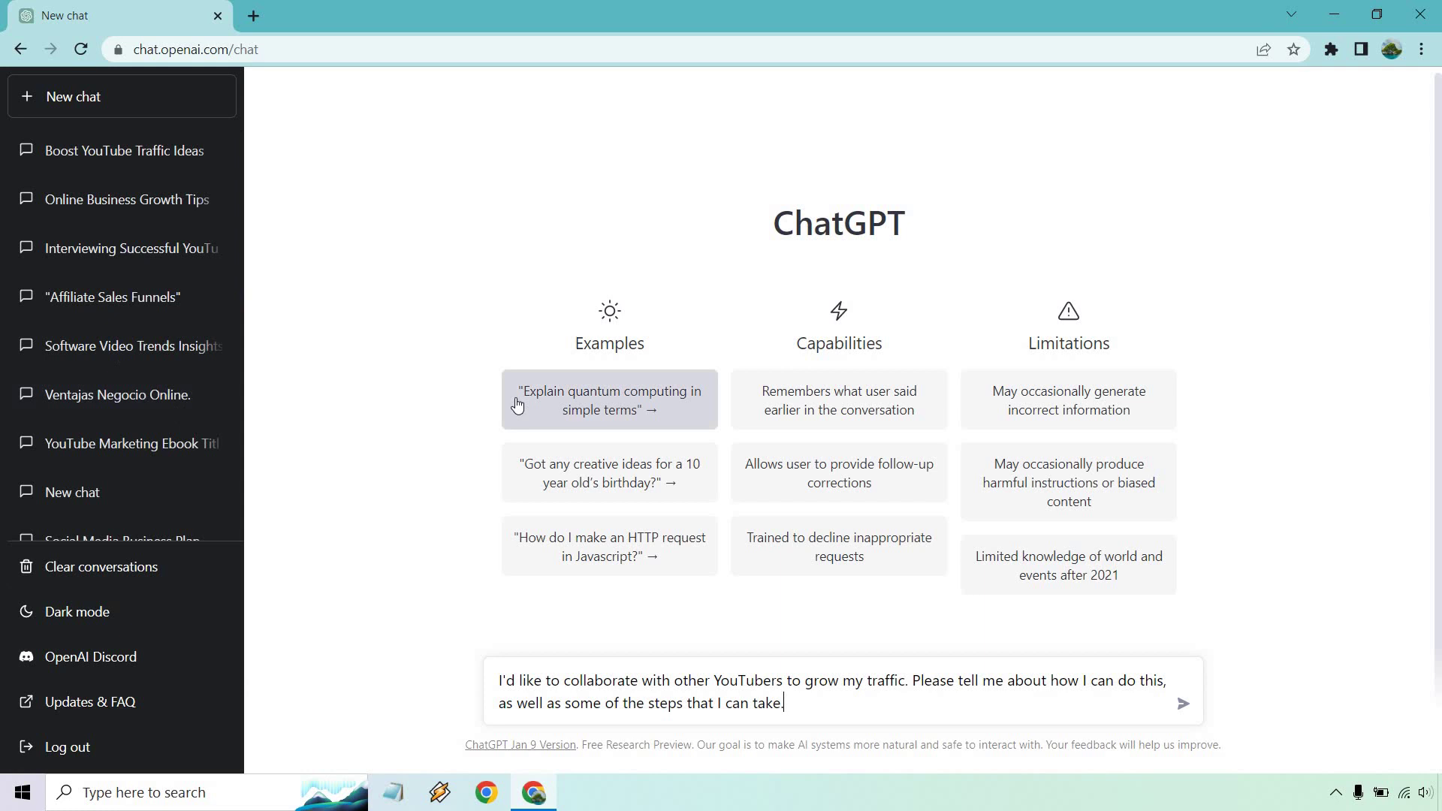
click(1183, 703)
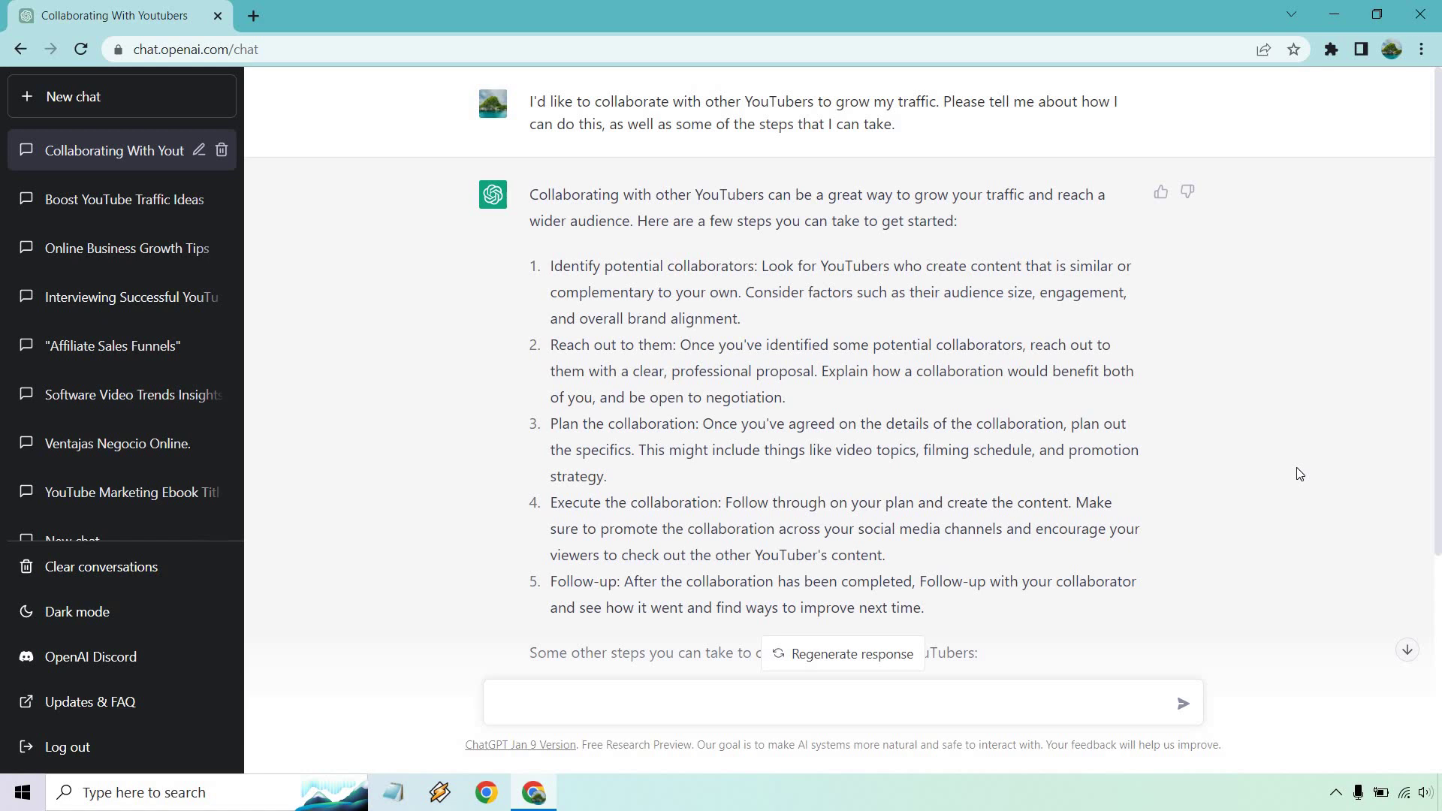
Read through the collaboration advice, highlighting the suggestion "Join a collab group with other Youtubers".
scroll(1292, 458, down, 3)
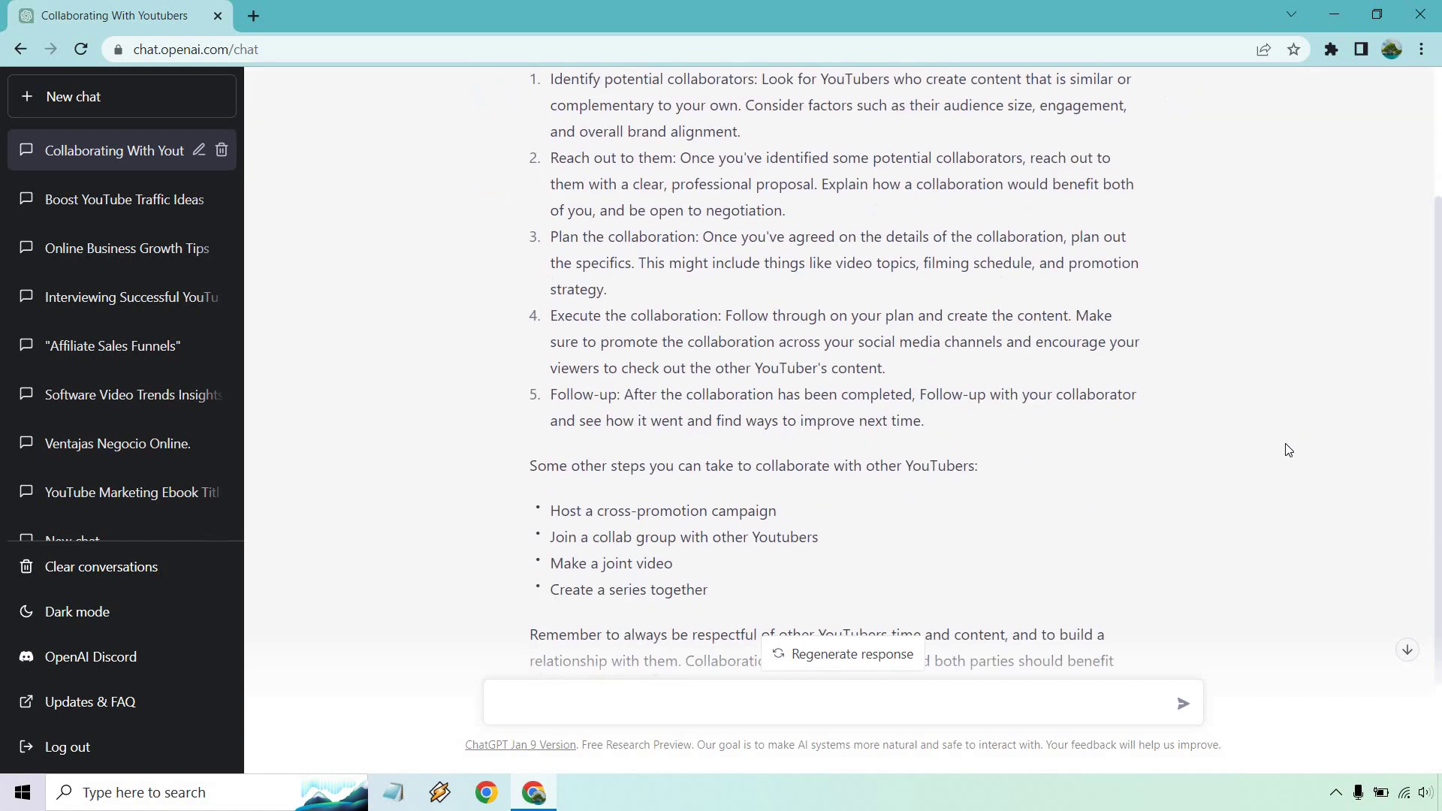
scroll(1289, 450, down, 1)
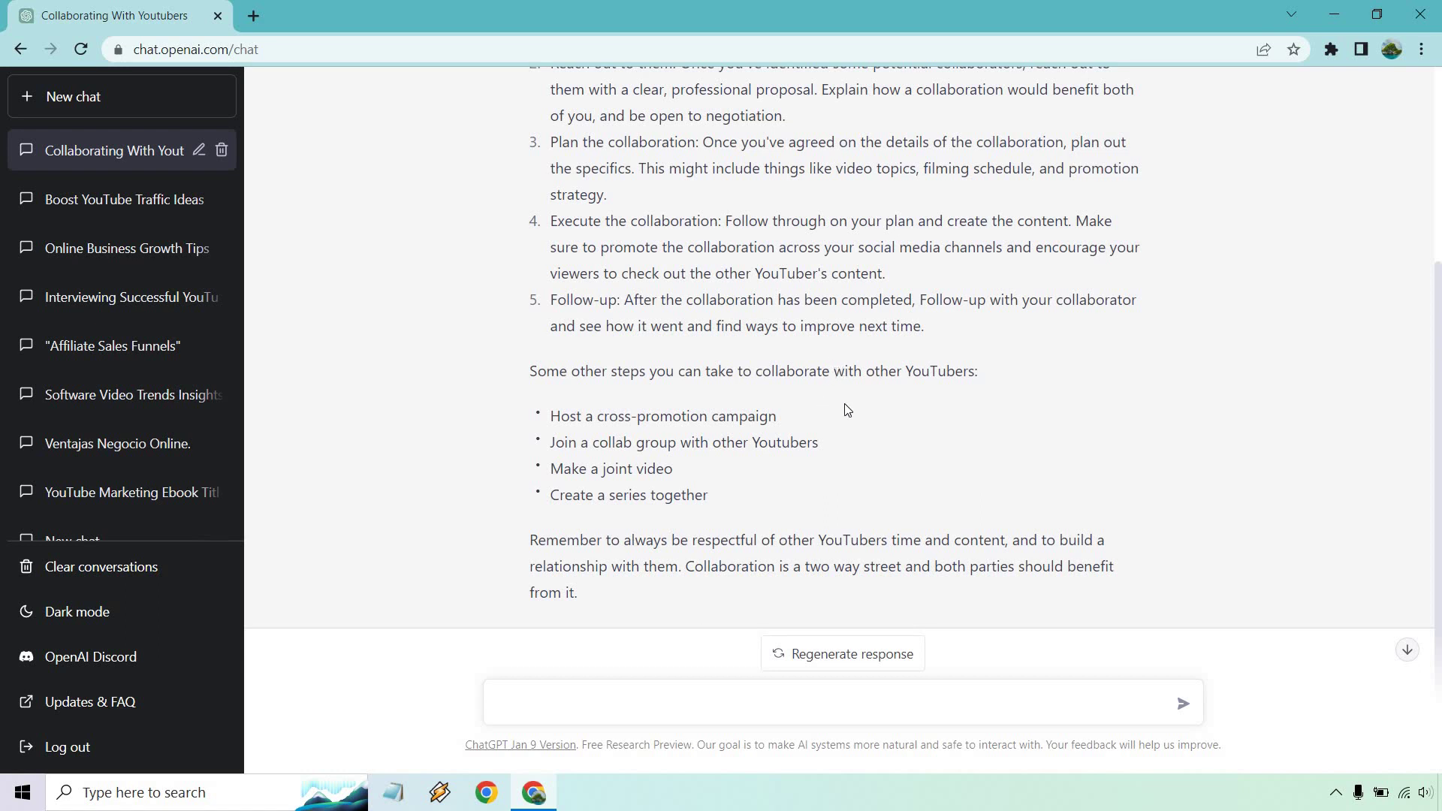
drag(820, 444, 552, 436)
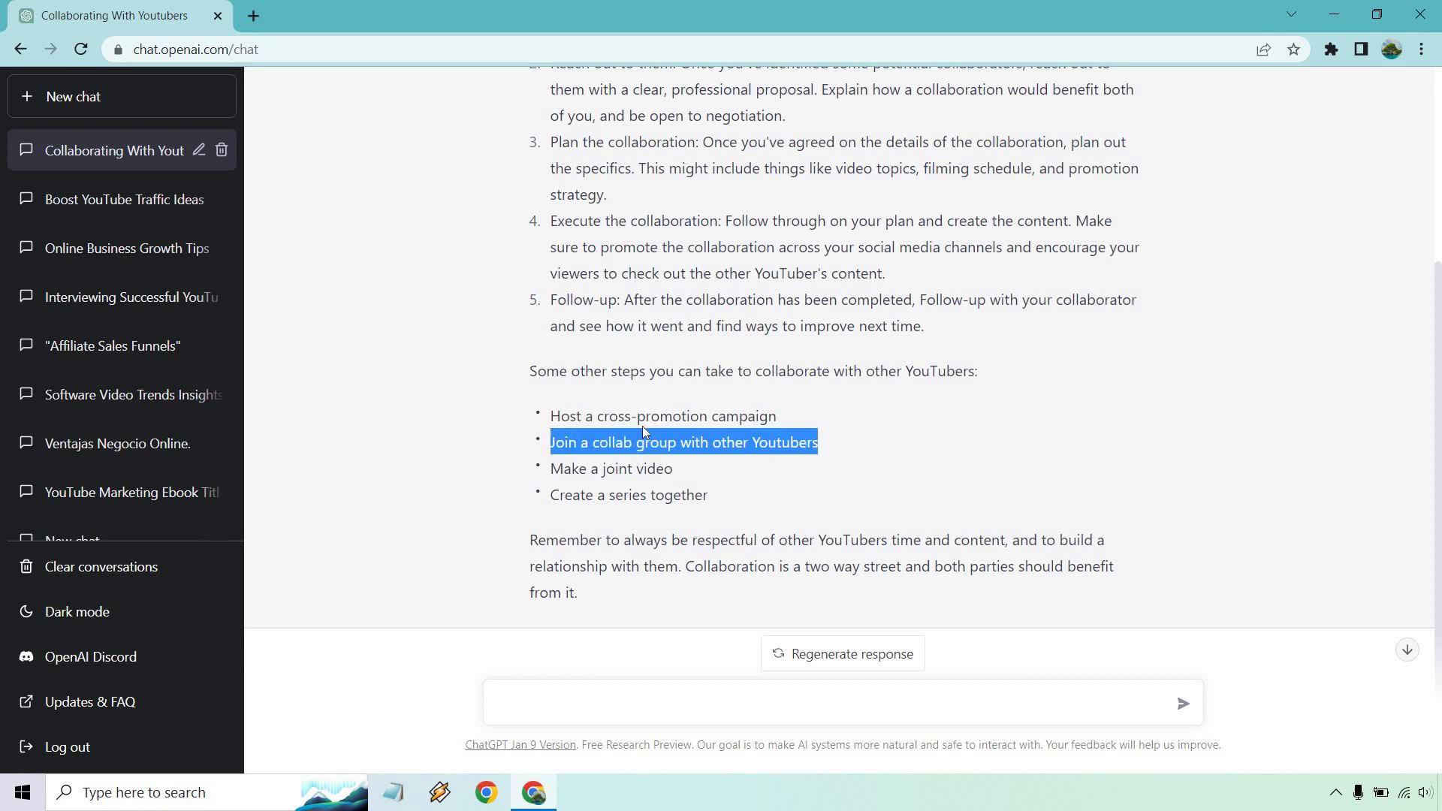
click(852, 439)
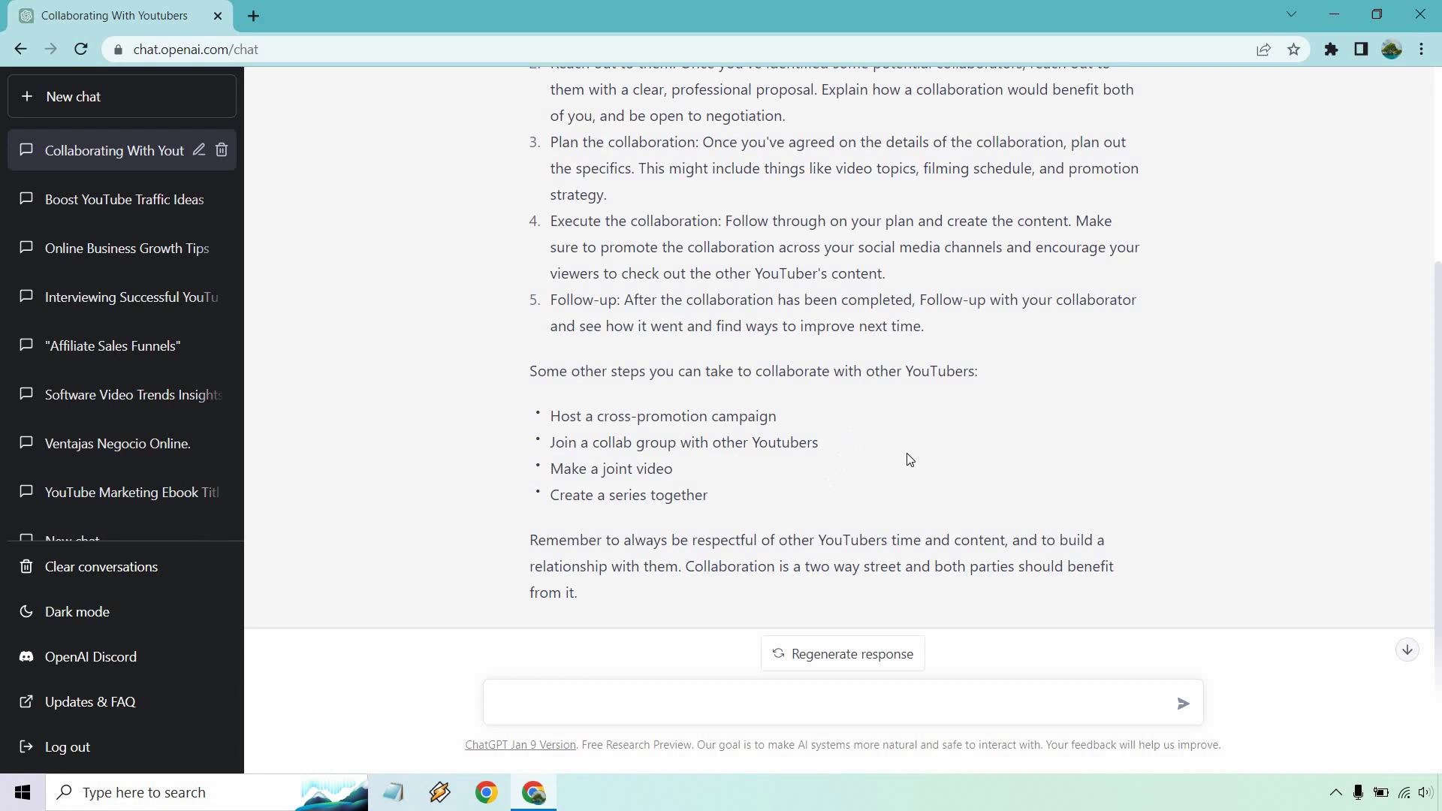
scroll(1253, 433, up, 4)
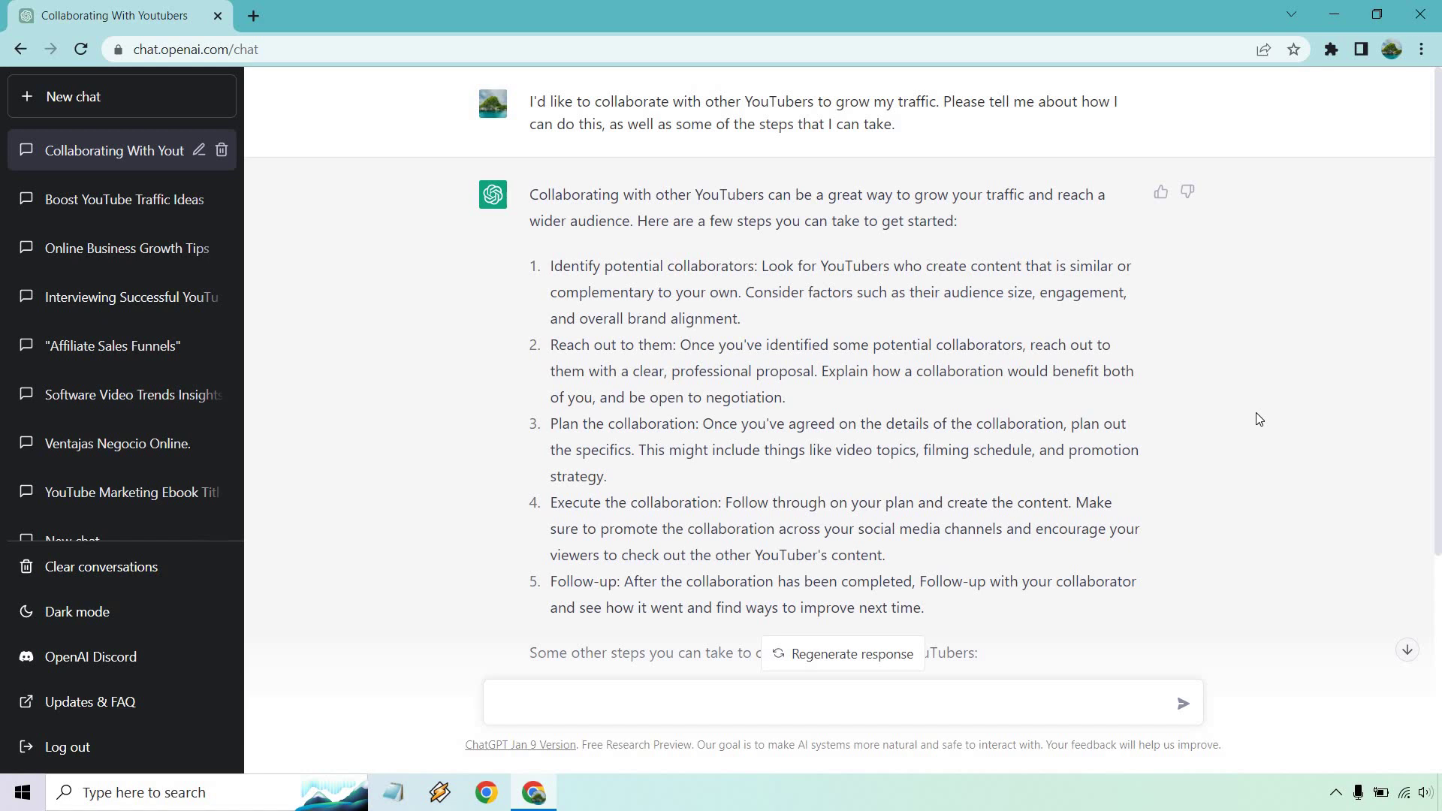
Try to ask in a new, reloaded chat for business ideas for an online business beginner who loves creating social media content.
click(192, 106)
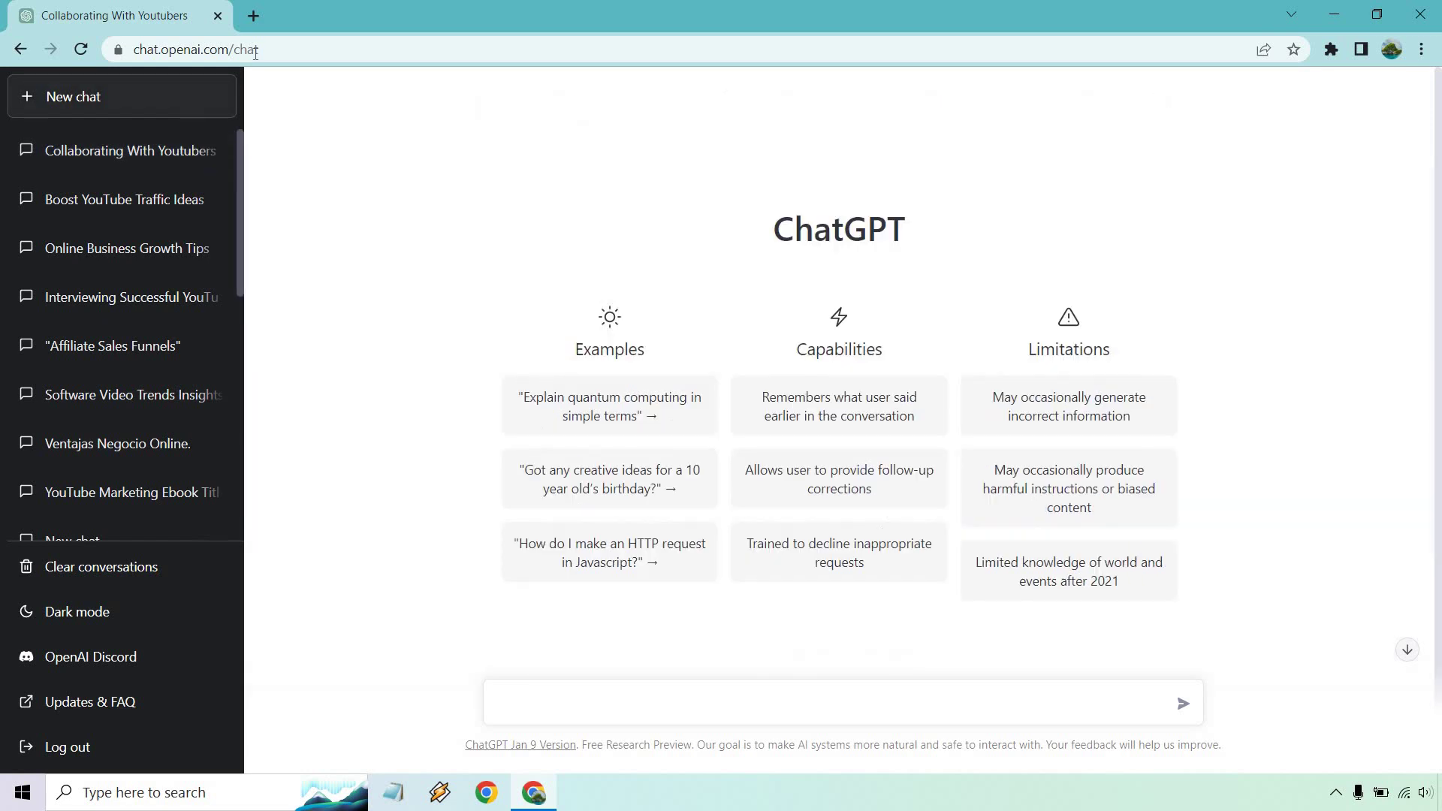
click(255, 51)
key(Return)
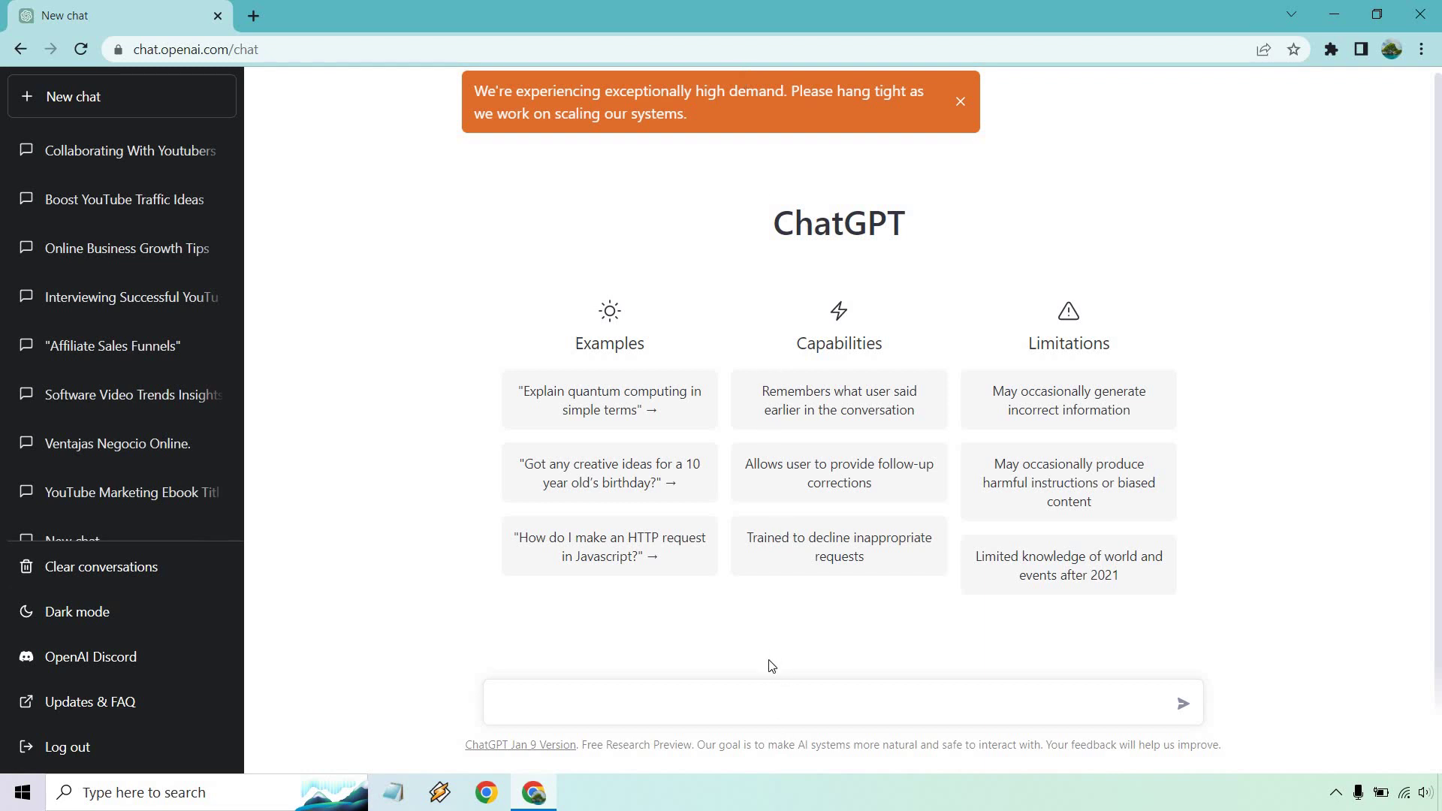
text(I am completely new to the world of online business. I love creating content for social media, so what are some business ideas related to that?)
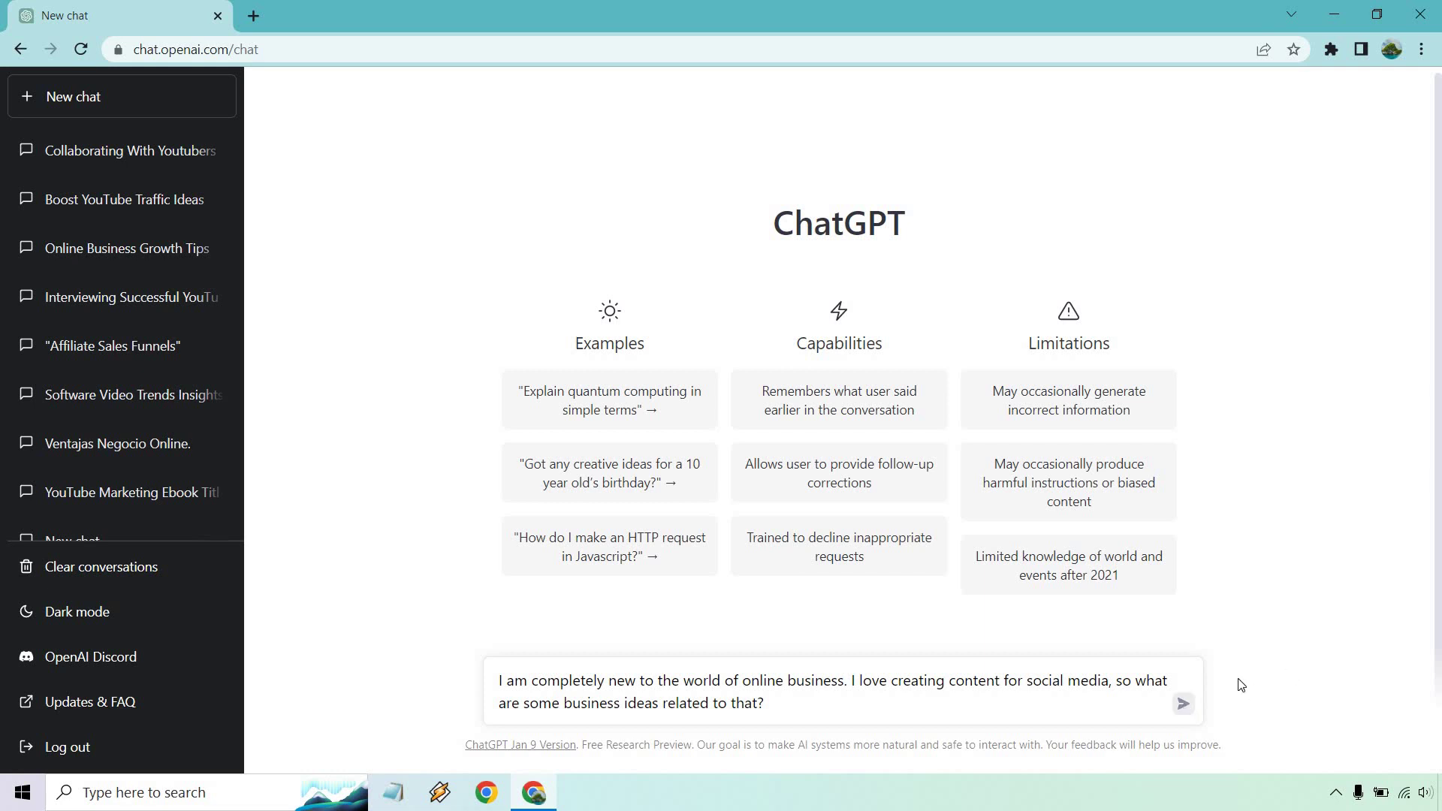
key(Return)
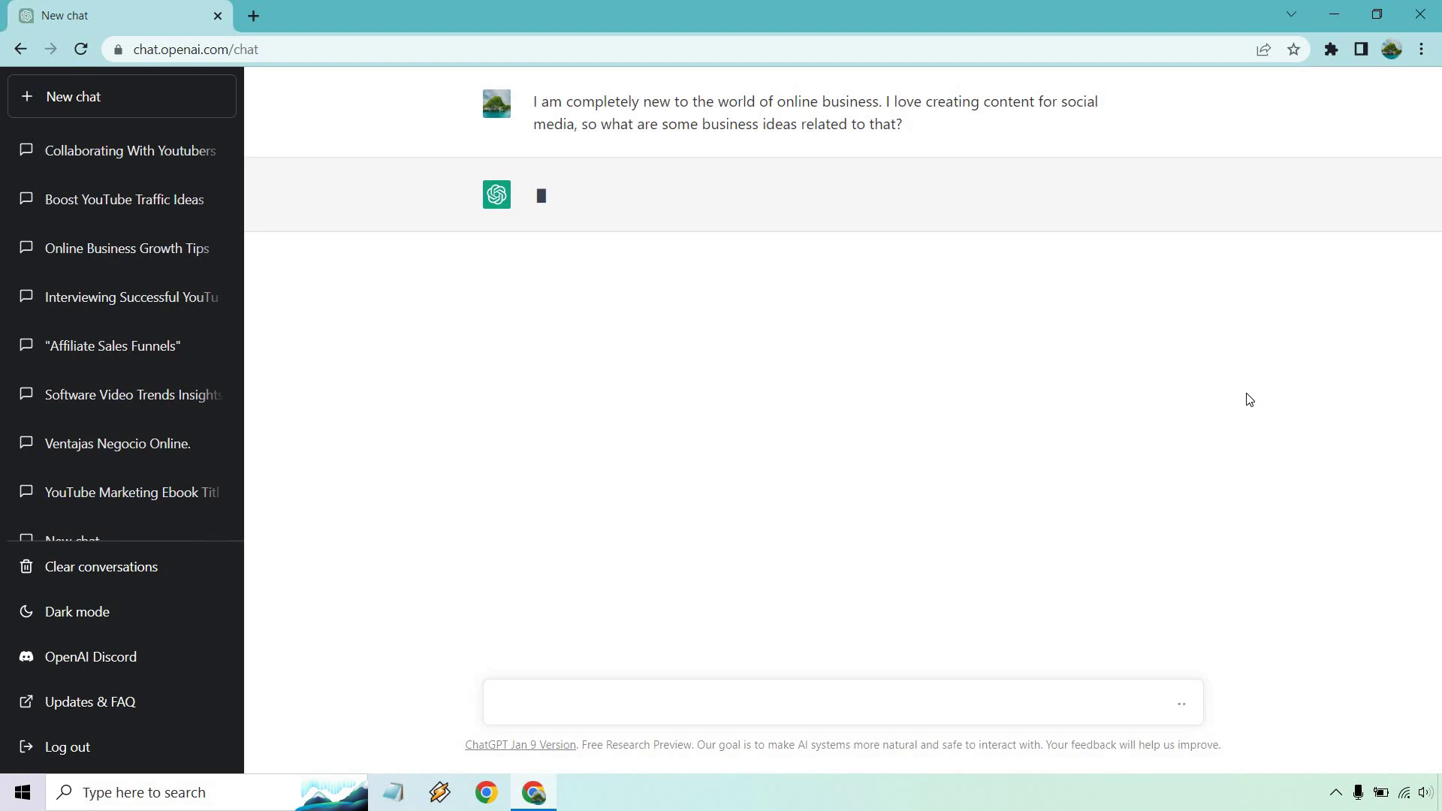
Submit in a fresh chat: "I am completely new to the world of online business. I love creating content for social media, so what are some business ideas related to that?".
click(64, 92)
text(I am completely new to the world of online business. I love creating content for social media, so what are some business ideas related to that?)
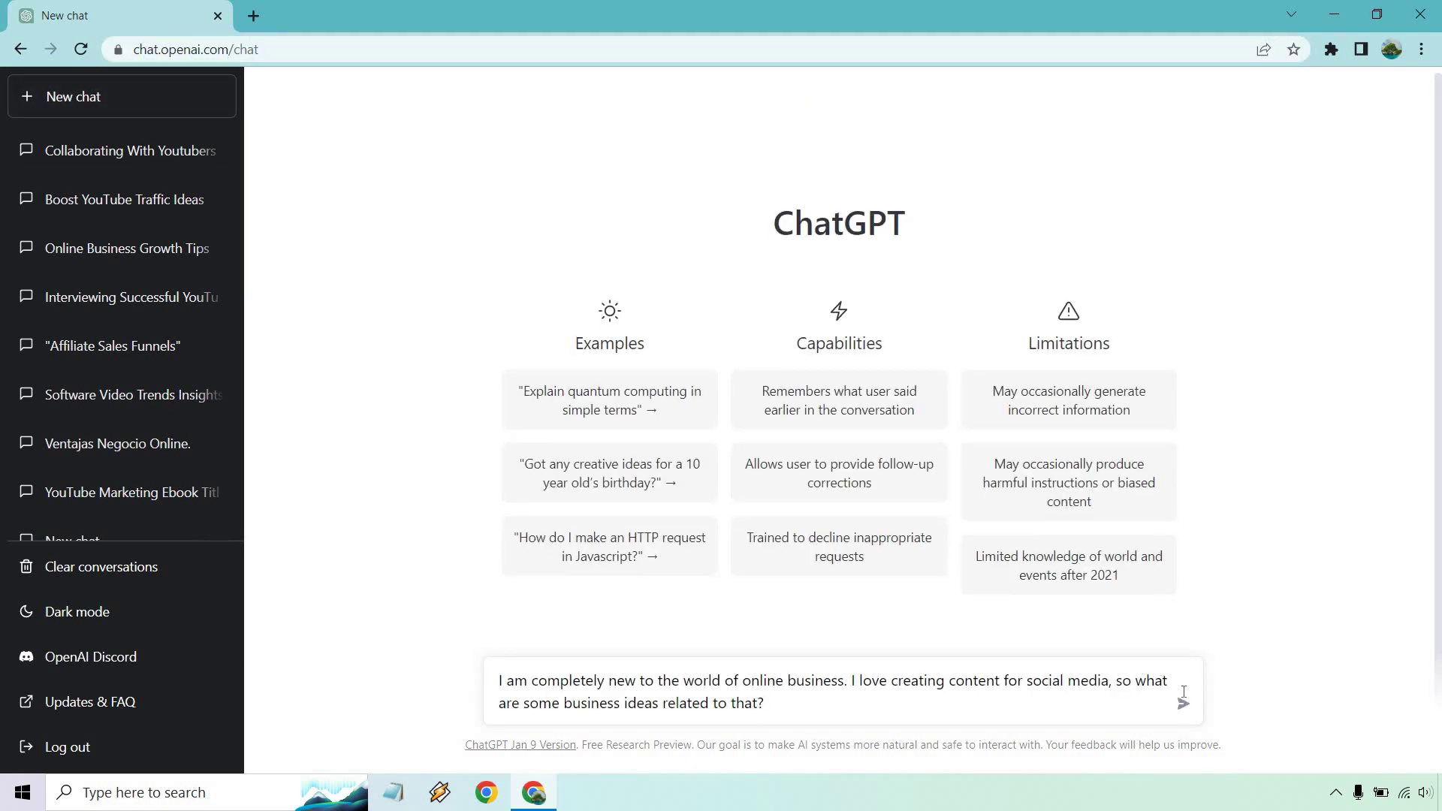
click(1184, 703)
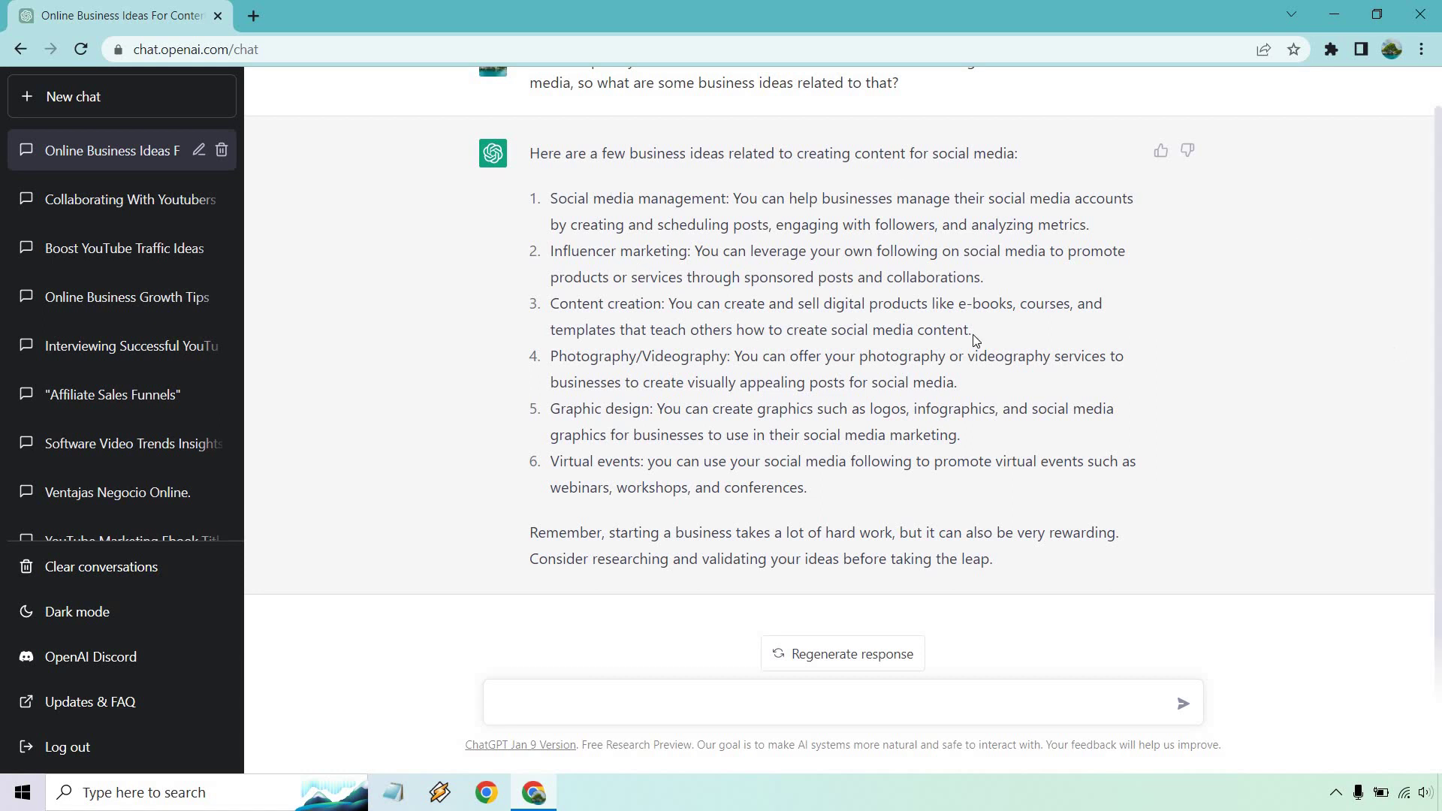
Examine the social media business ideas, highlighting the "Content creation" idea about selling digital products.
drag(988, 332, 556, 310)
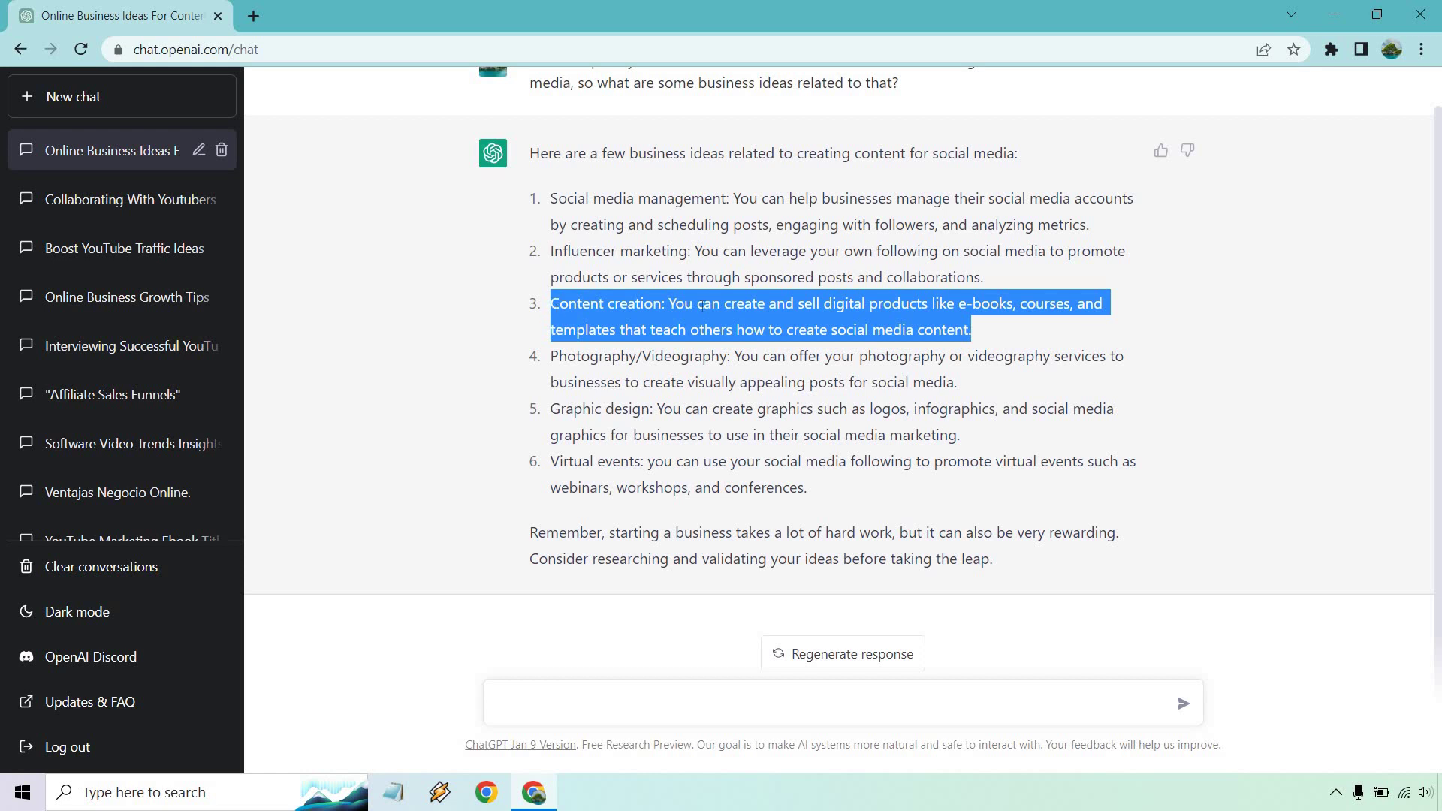
click(1259, 335)
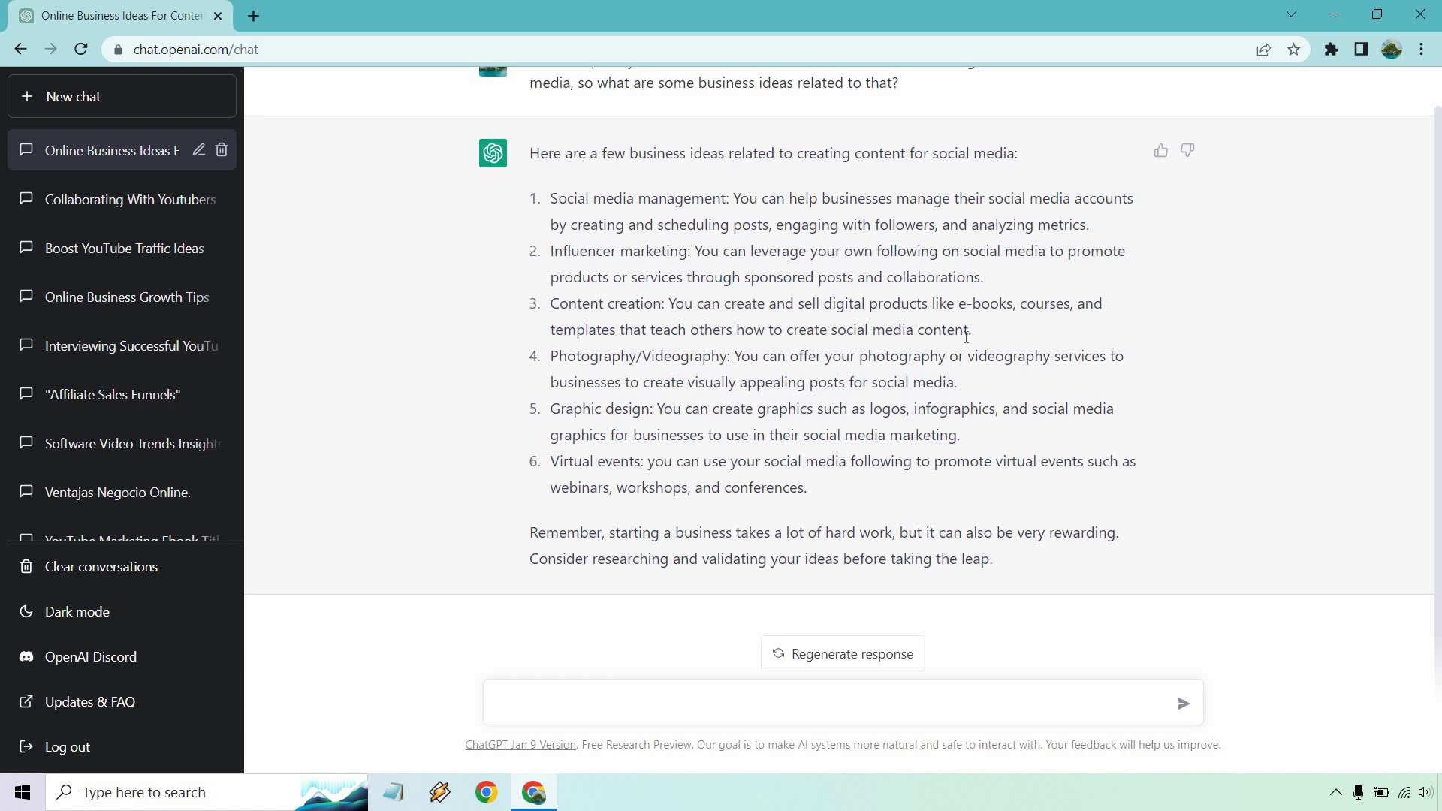
drag(966, 336, 670, 296)
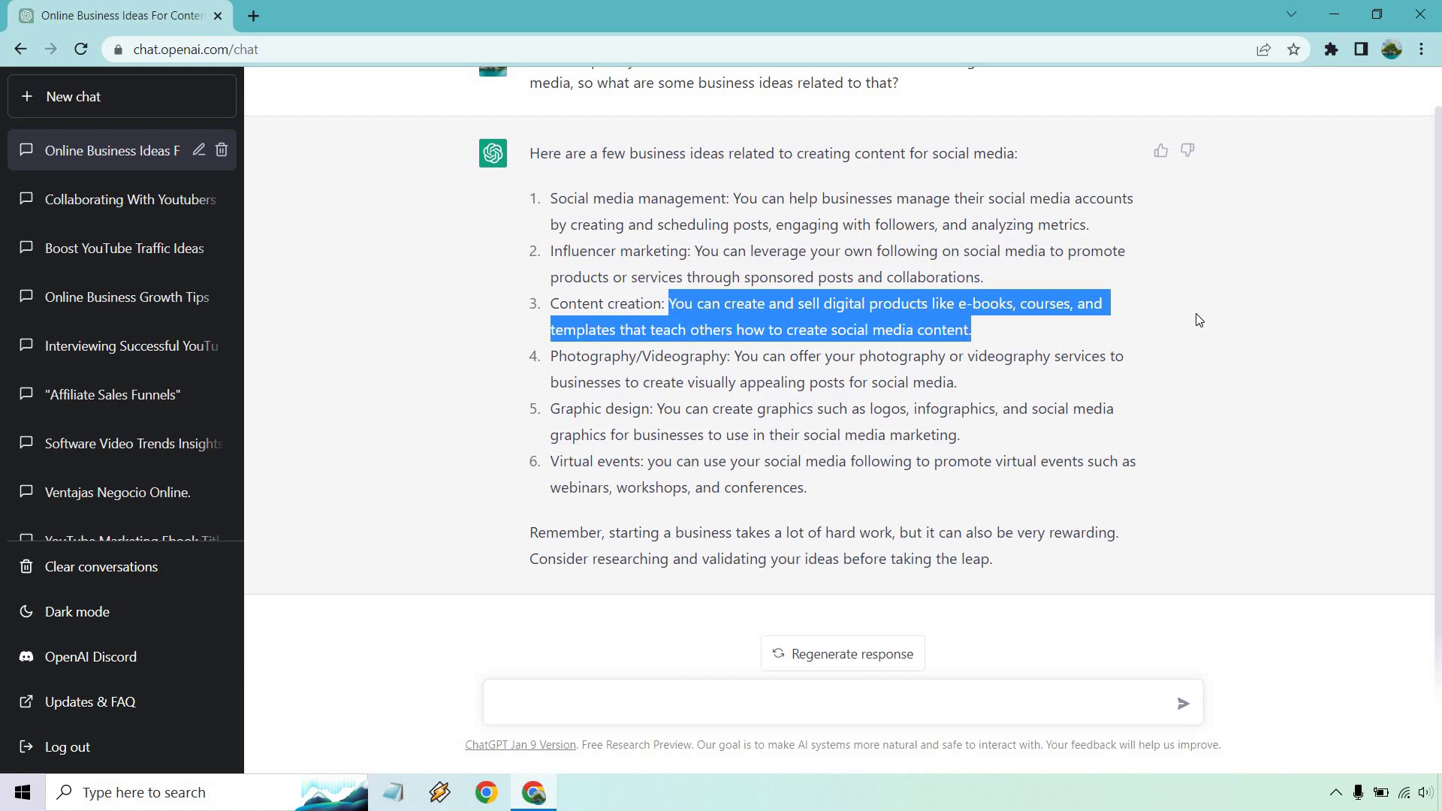
click(1200, 320)
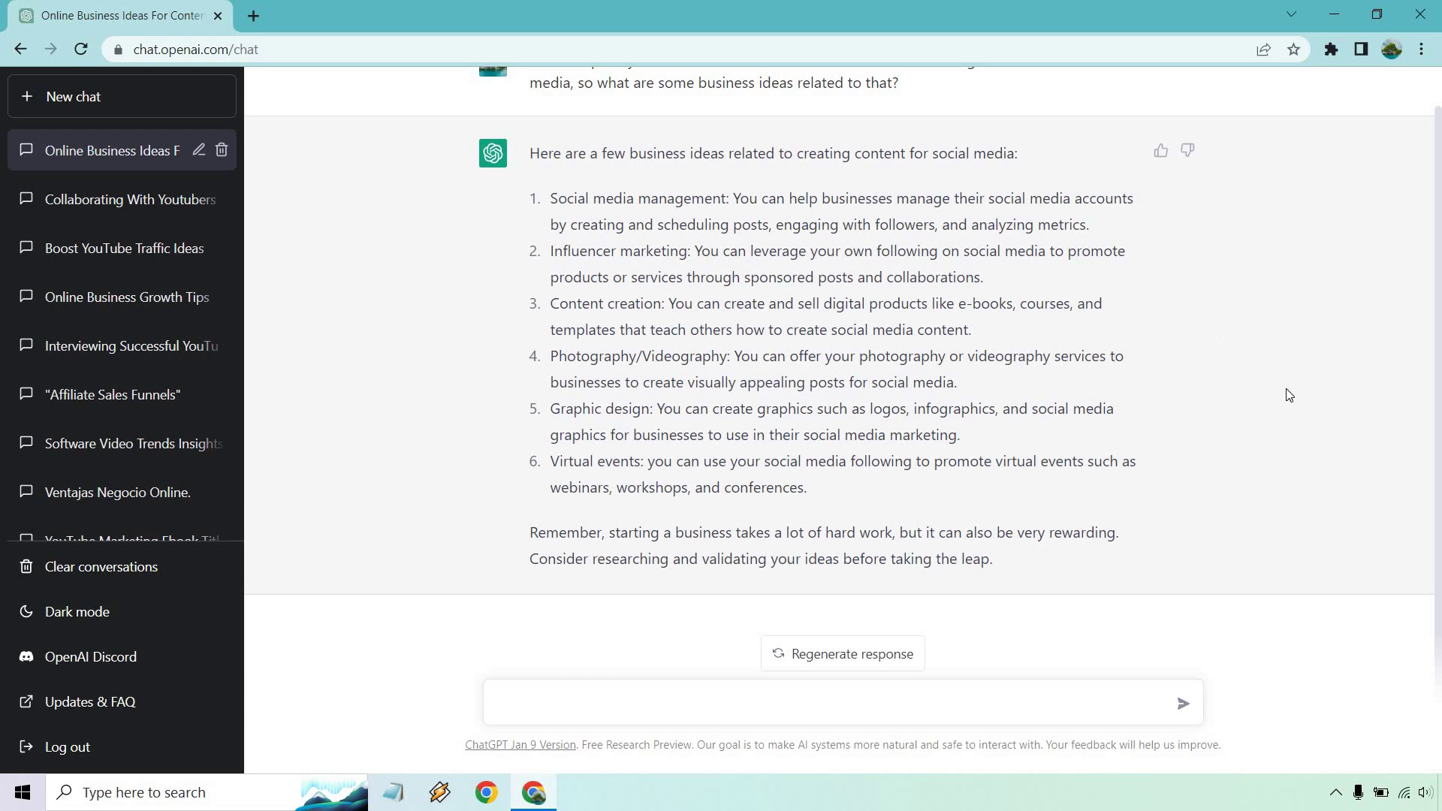
scroll(1322, 402, up, 1)
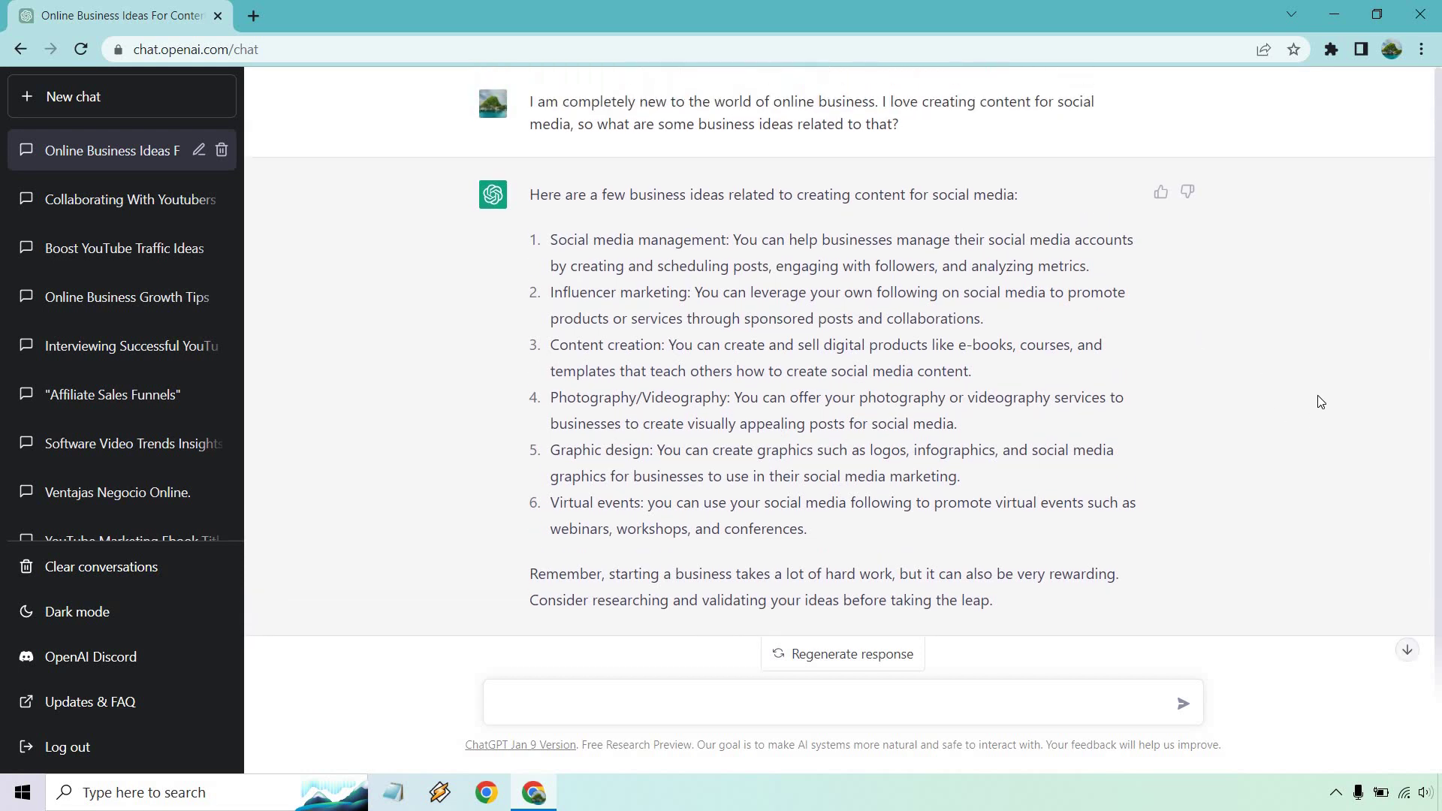